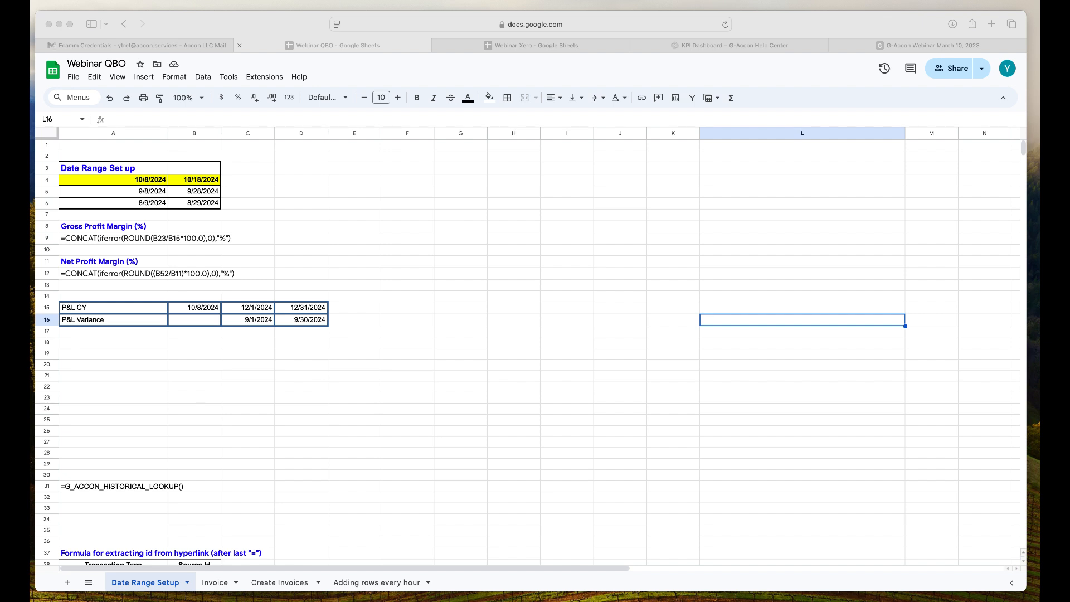
Step: Switch to the G-Accon Help Center and open its KPI Dashboard article
{"action": "left_click", "coordinate": [695, 524]}
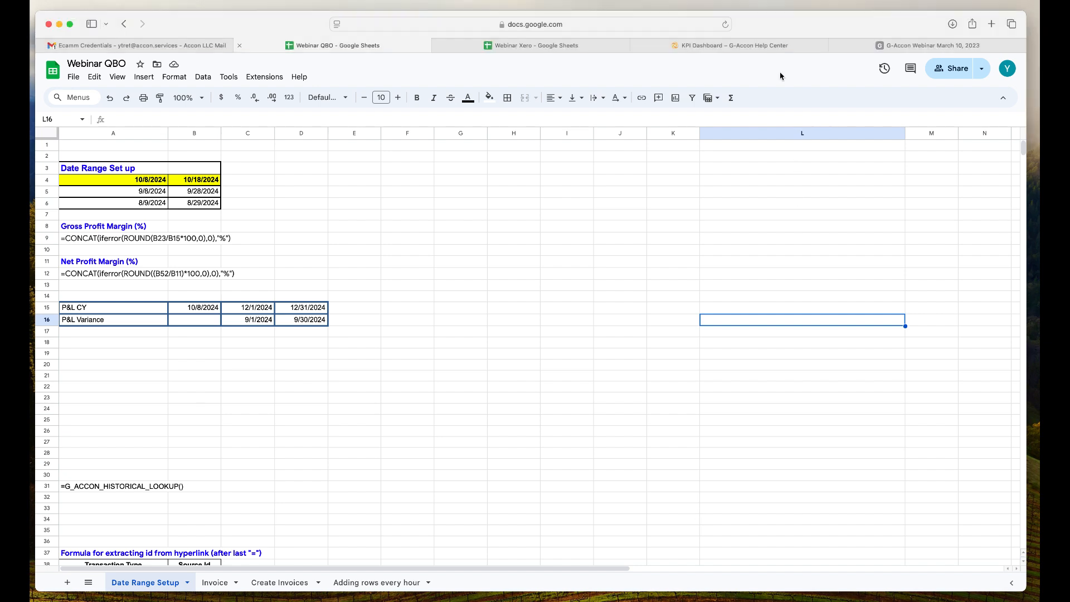
{"action": "left_click", "coordinate": [778, 49]}
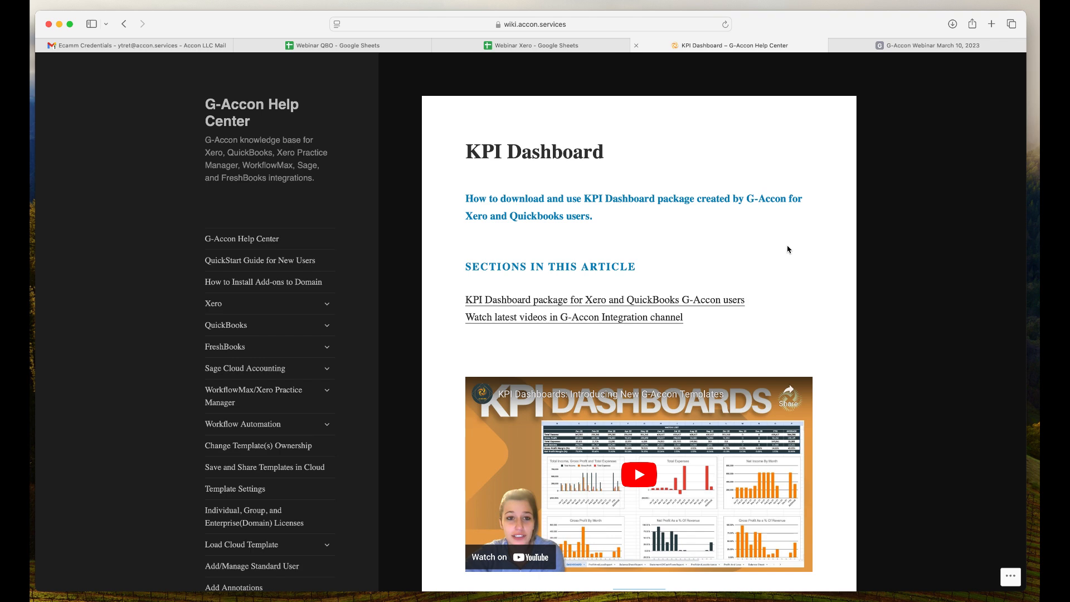
{"action": "scroll", "coordinate": [788, 249], "scroll_direction": "down", "scroll_amount": 1}
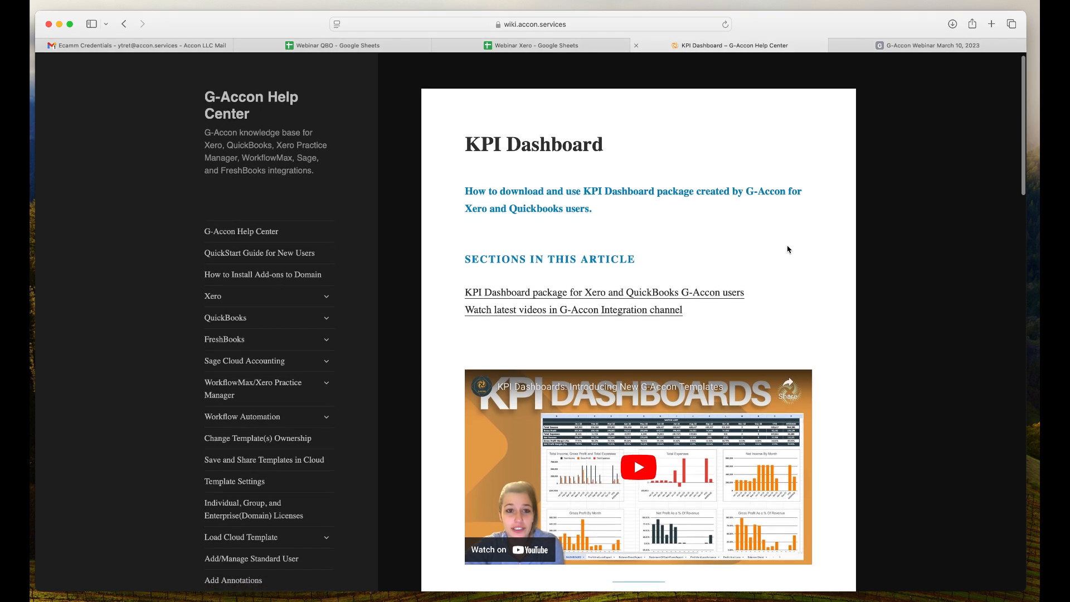
{"action": "scroll", "coordinate": [788, 249], "scroll_direction": "down", "scroll_amount": 10}
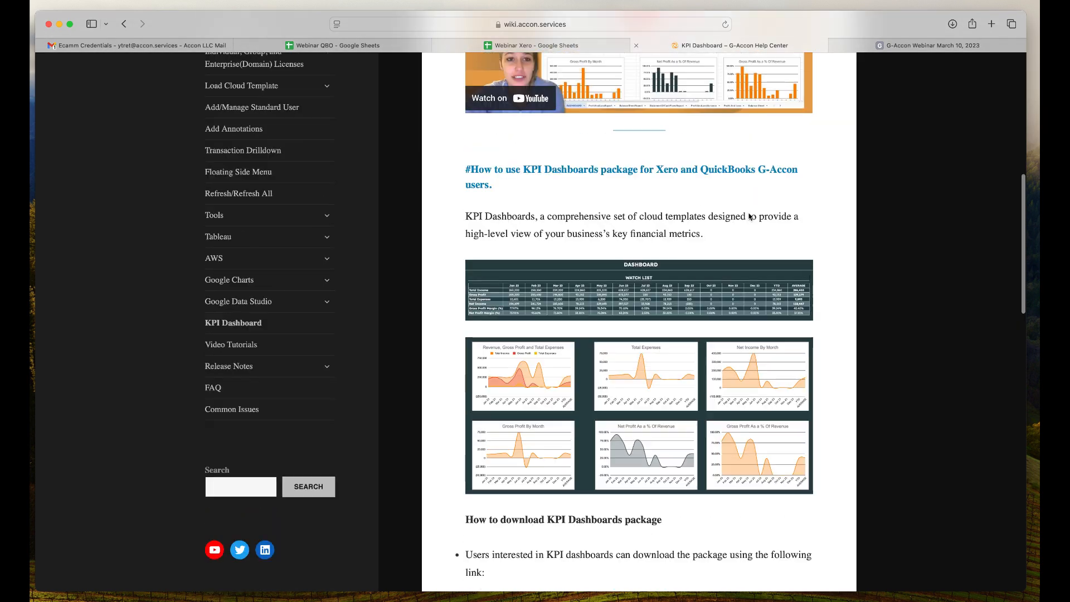
{"action": "left_click", "coordinate": [250, 328]}
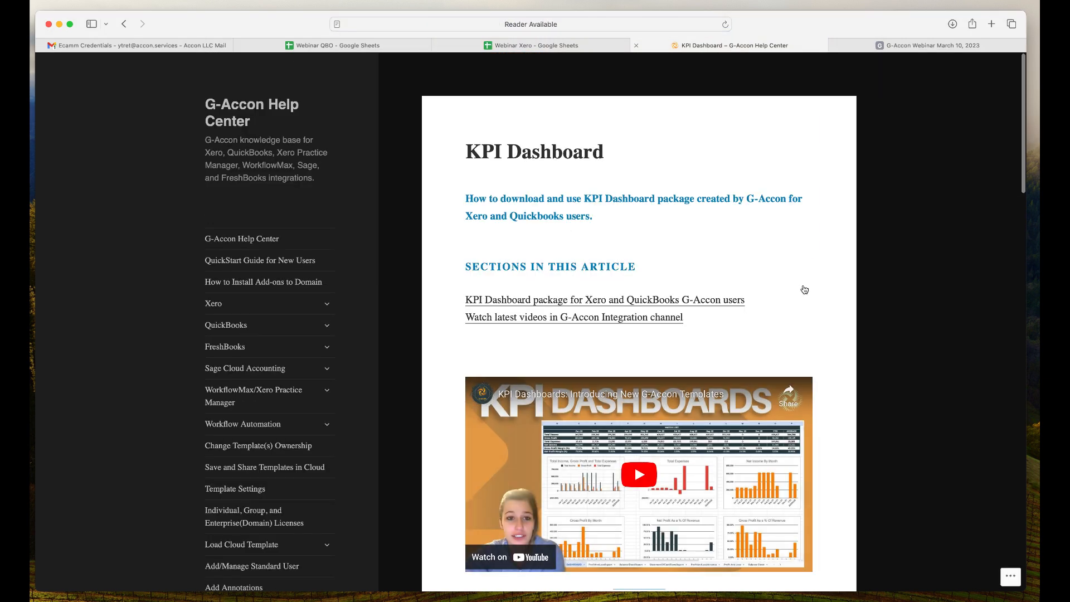
Step: Open KPI Dashboards package V1 for QuickBooks users from the article and show its DASHBOARD sheet
{"action": "scroll", "coordinate": [805, 289], "scroll_direction": "down", "scroll_amount": 3}
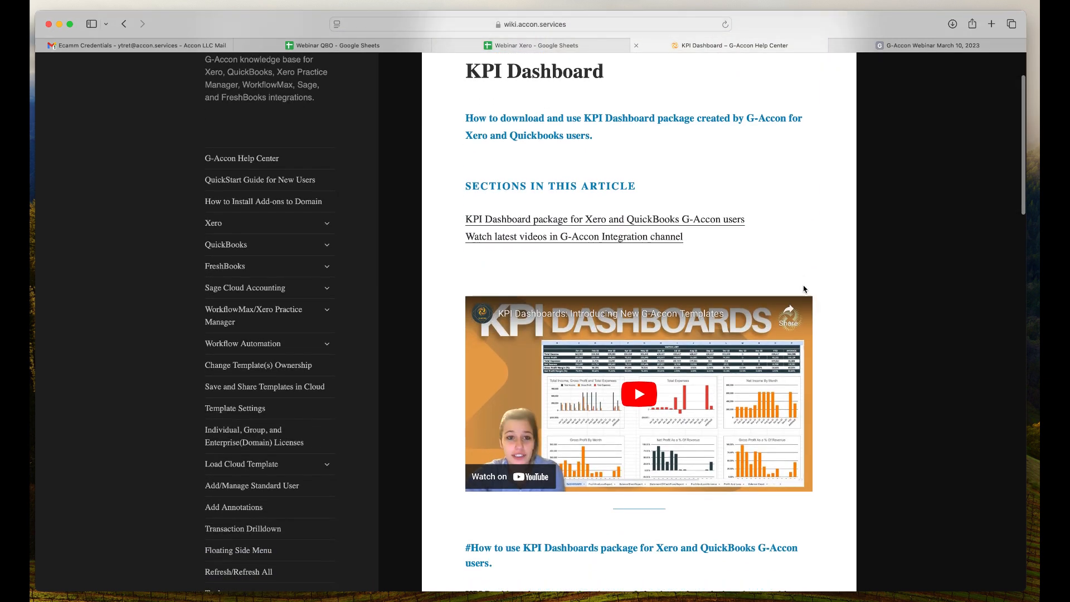
{"action": "scroll", "coordinate": [804, 287], "scroll_direction": "down", "scroll_amount": 10}
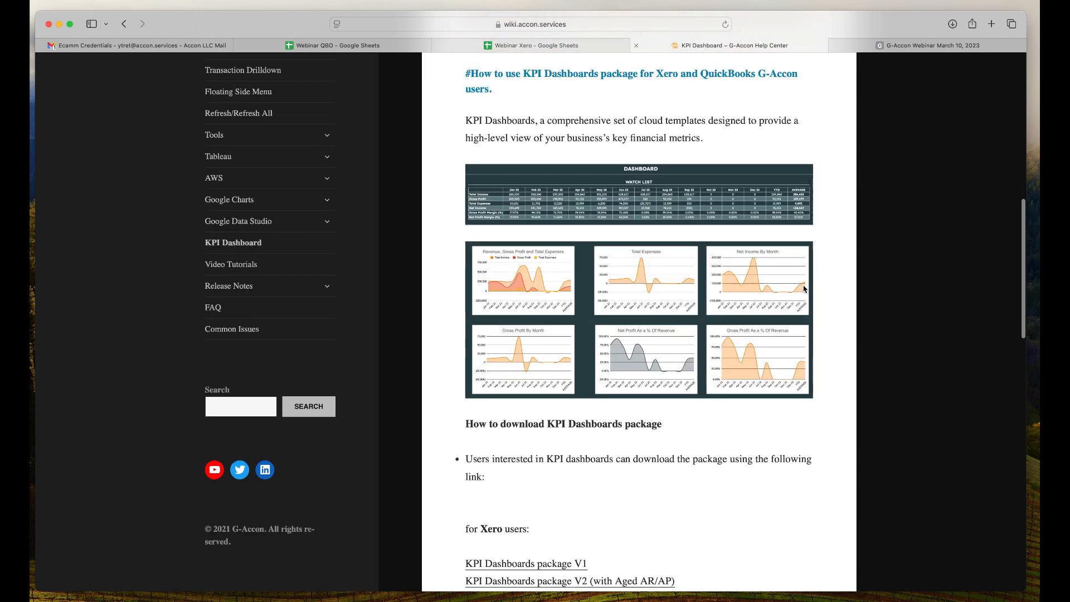
{"action": "scroll", "coordinate": [804, 290], "scroll_direction": "down", "scroll_amount": 5}
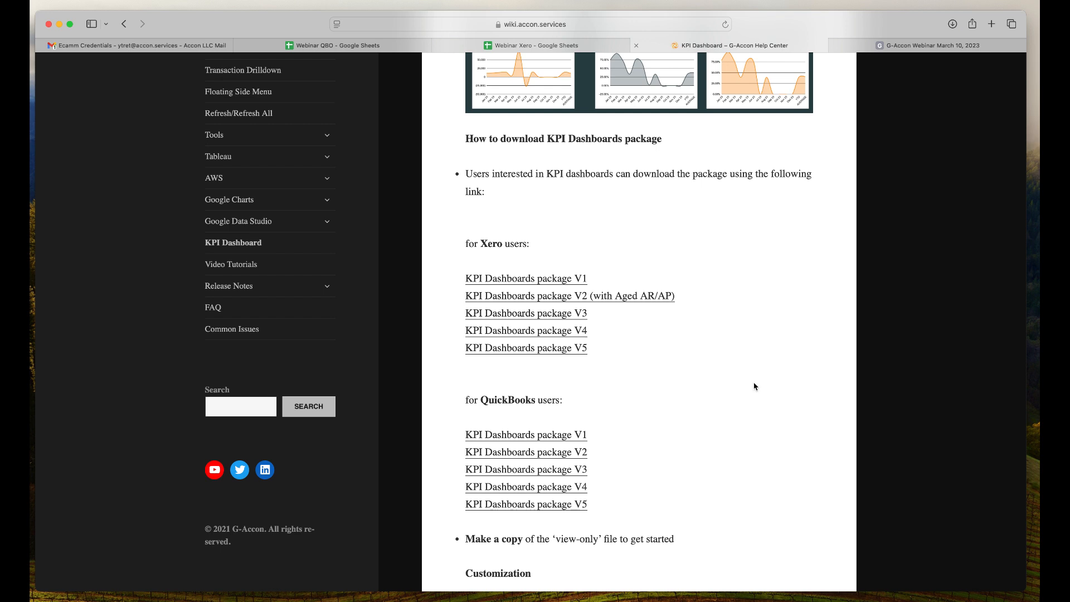
{"action": "scroll", "coordinate": [753, 410], "scroll_direction": "down", "scroll_amount": 1}
{"action": "left_click", "coordinate": [525, 393]}
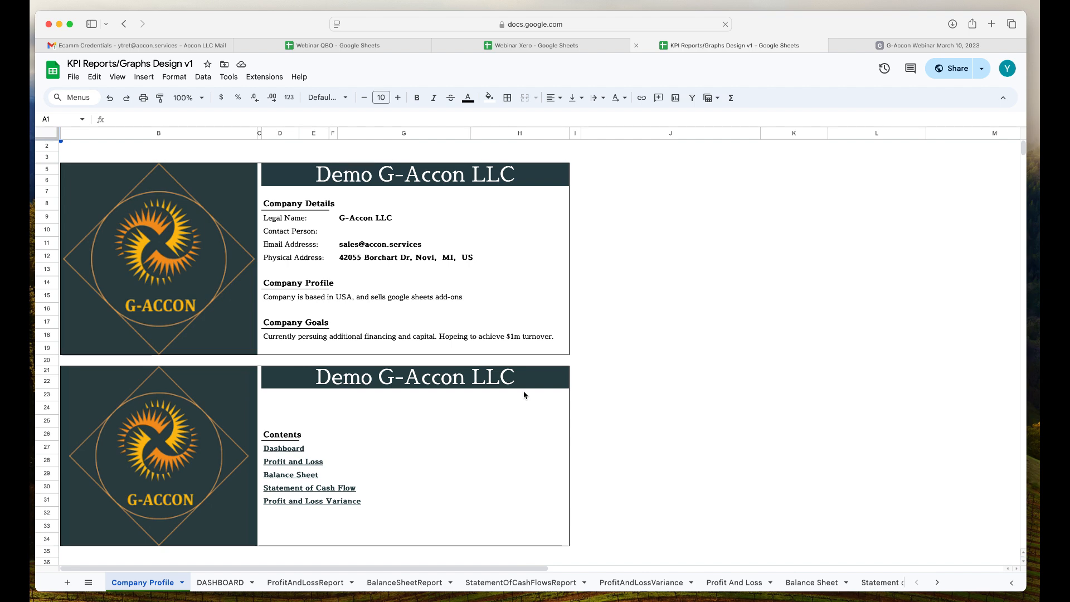
{"action": "left_click", "coordinate": [226, 587]}
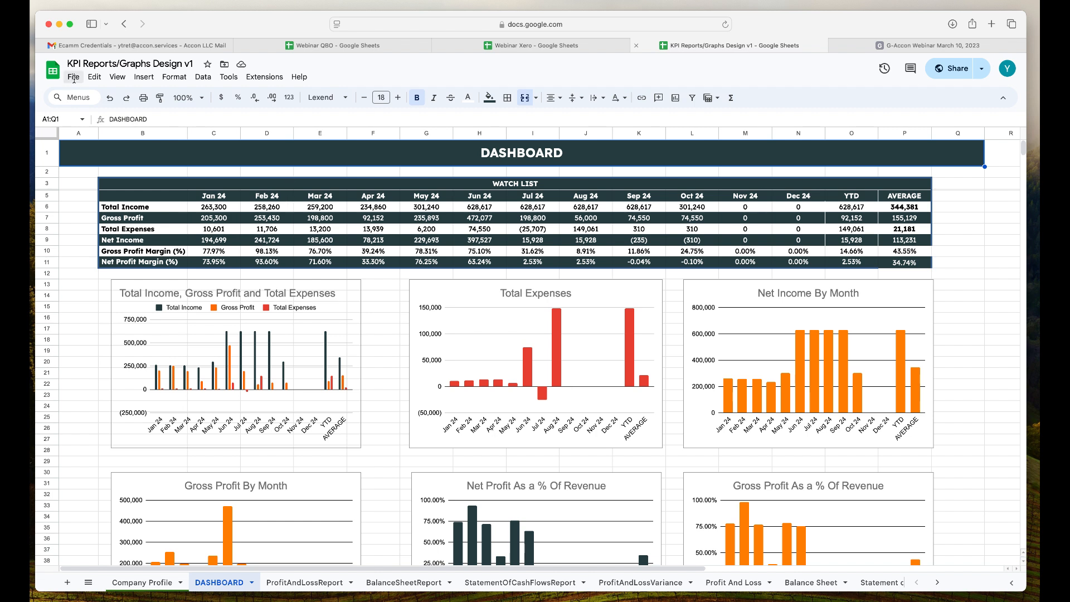
Step: Make a copy of the spreadsheet named "KPI Reports/Graphs Design FOR CLIENT #2"
{"action": "left_click", "coordinate": [74, 78]}
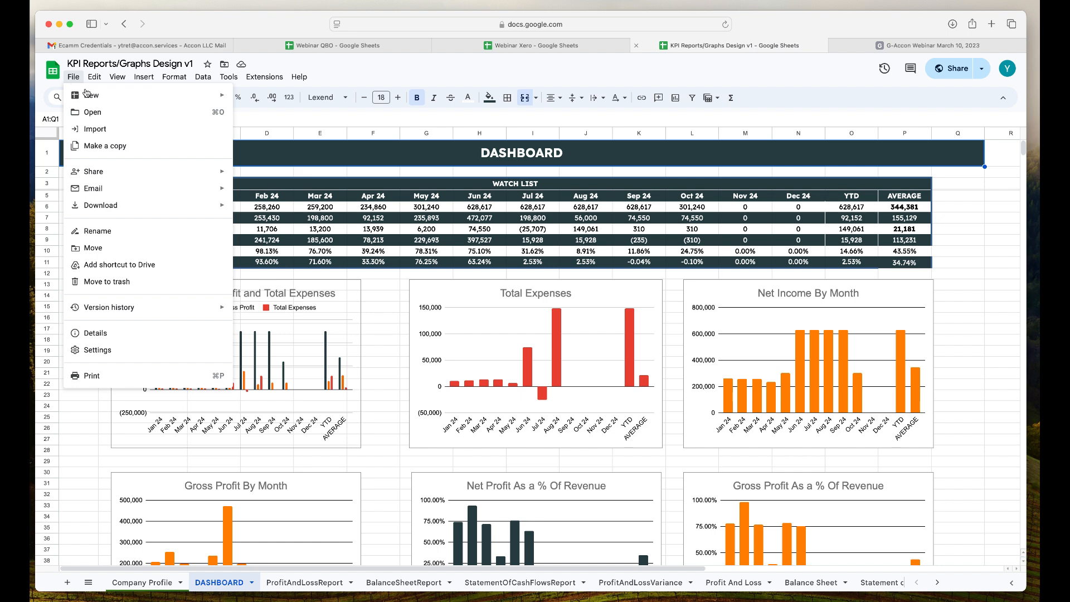
{"action": "left_click", "coordinate": [126, 147]}
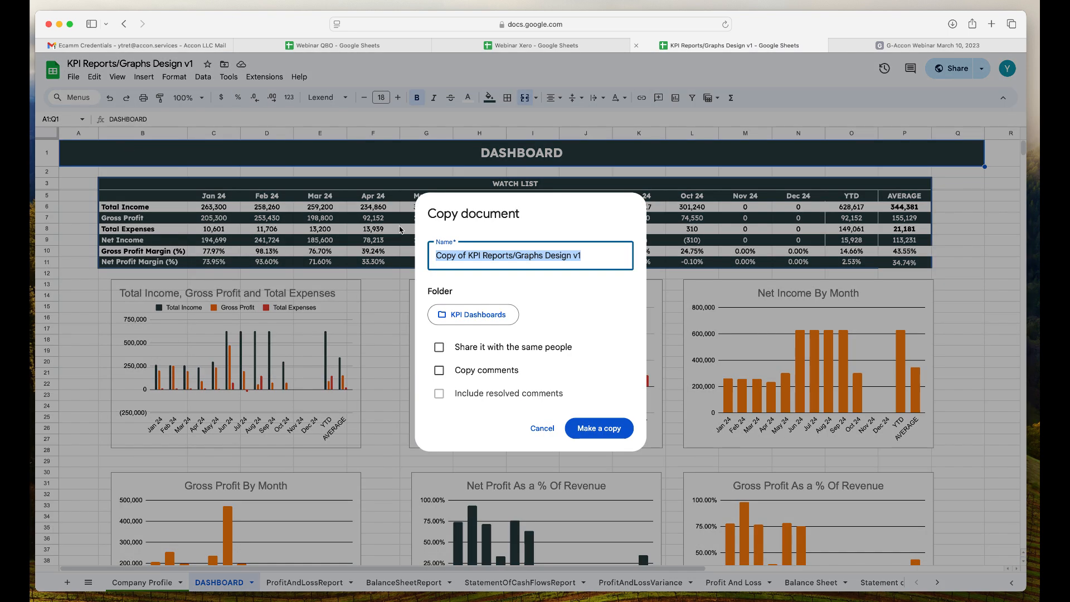
{"action": "left_click", "coordinate": [469, 255]}
{"action": "key", "text": "BackSpace"}
{"action": "key", "text": "BackSpace"}
{"action": "key", "text": "BackSpace"}
{"action": "key", "text": "BackSpace"}
{"action": "key", "text": "BackSpace"}
{"action": "key", "text": "BackSpace"}
{"action": "key", "text": "BackSpace"}
{"action": "key", "text": "BackSpace"}
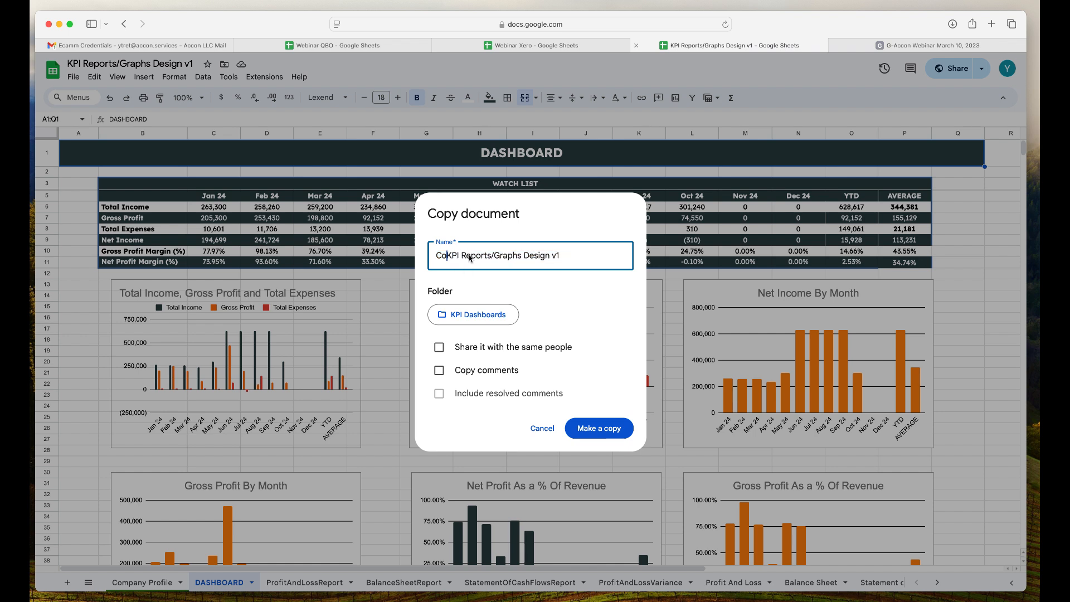
{"action": "left_click", "coordinate": [563, 254]}
{"action": "key", "text": "BackSpace"}
{"action": "key", "text": "BackSpace"}
{"action": "type", "text": "FO"}
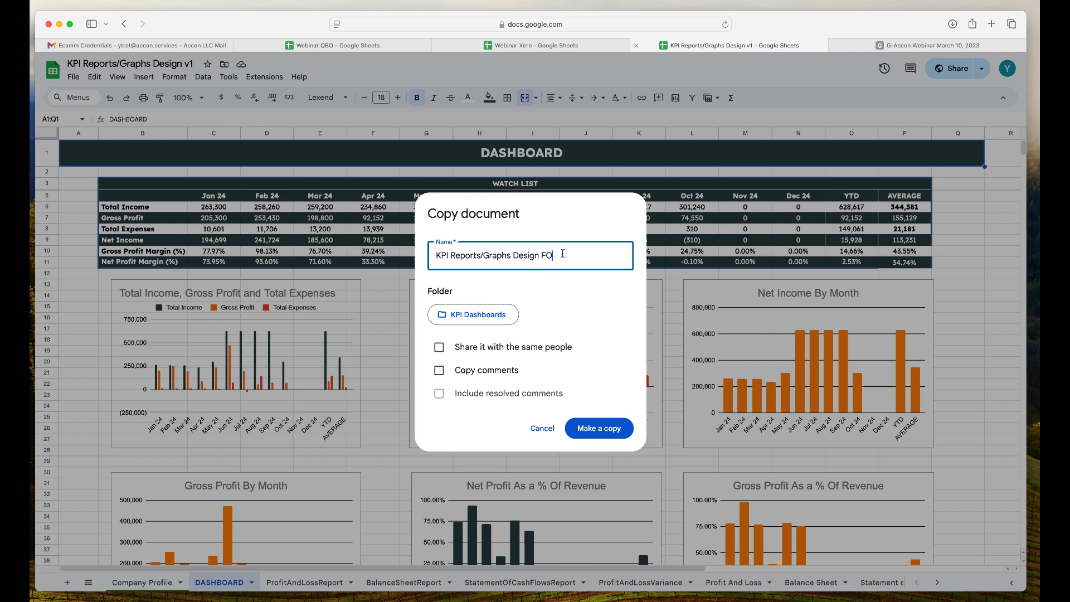
{"action": "type", "text": "R CLIENT #2"}
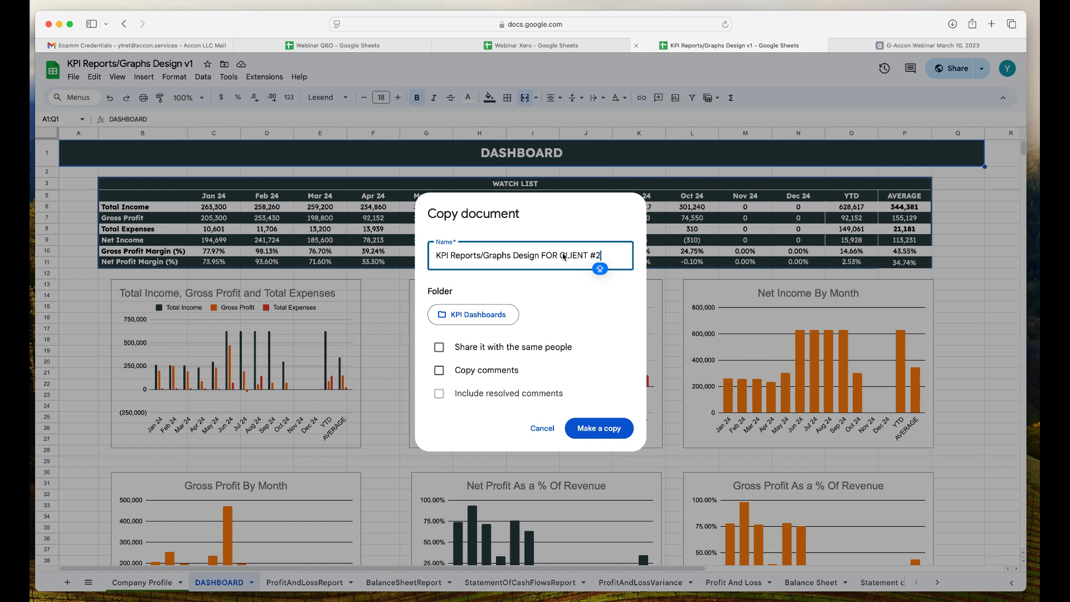
{"action": "left_click", "coordinate": [604, 431]}
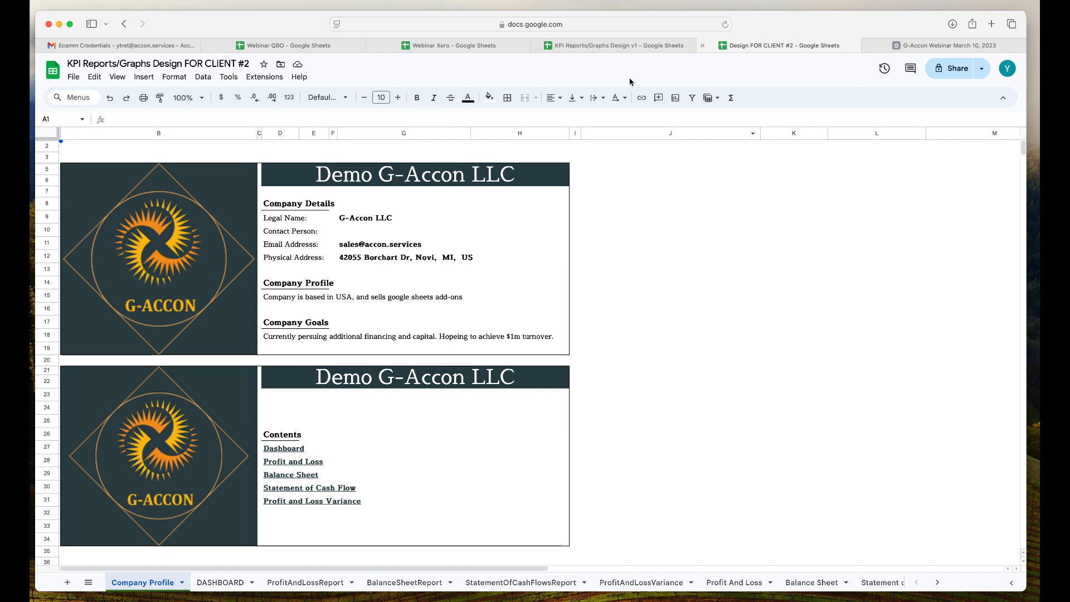
Step: Open the G-Accon for QuickBooks template editor on the ProfitAndLossReport sheet of the original KPI Reports/Graphs Design v1 spreadsheet
{"action": "left_click", "coordinate": [626, 49]}
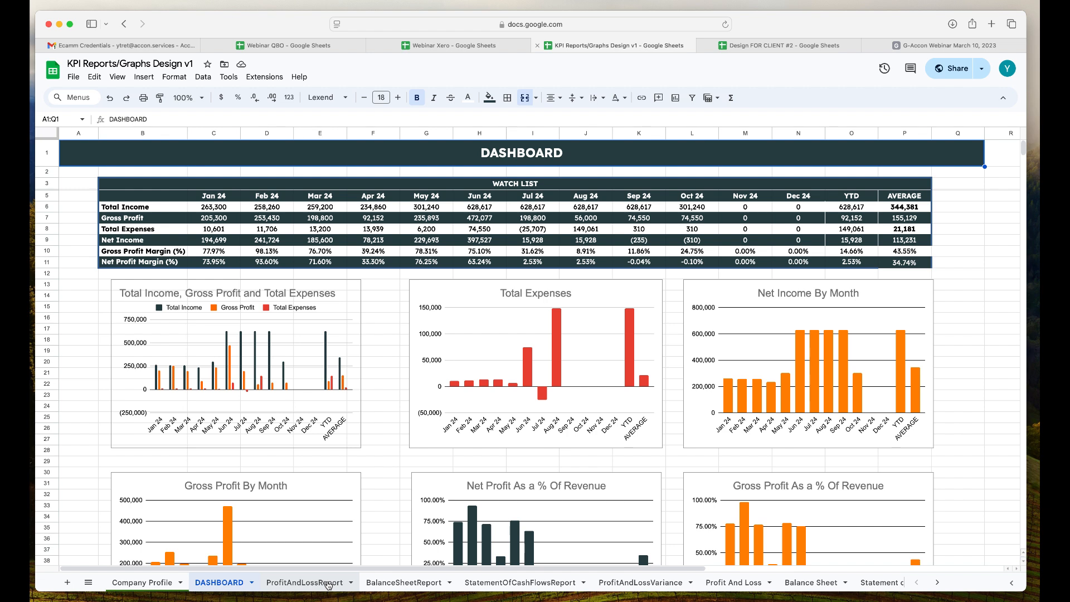
{"action": "left_click", "coordinate": [329, 584]}
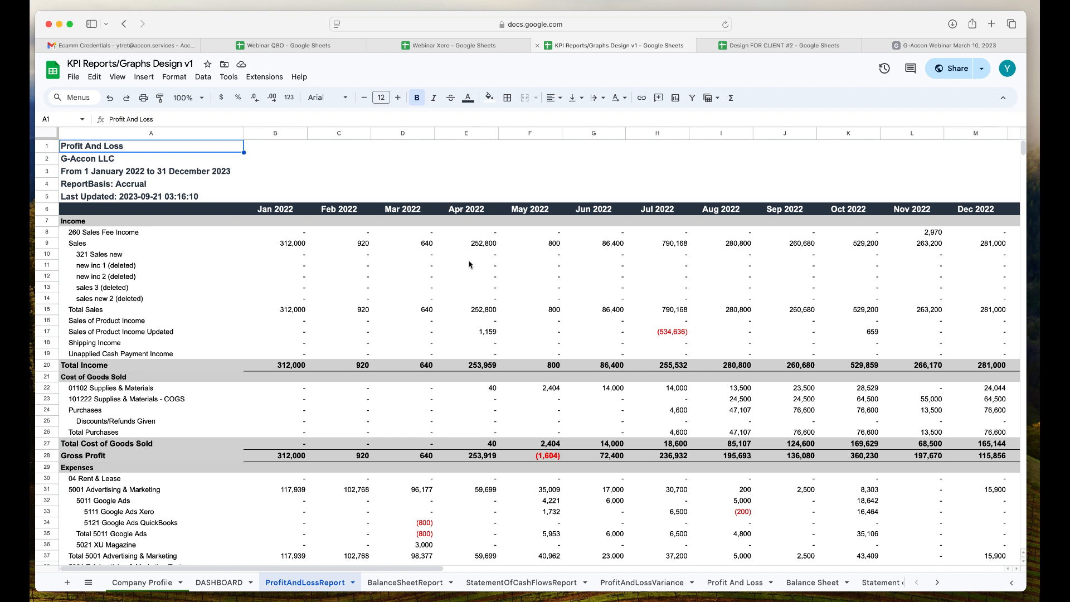
{"action": "left_click", "coordinate": [267, 82]}
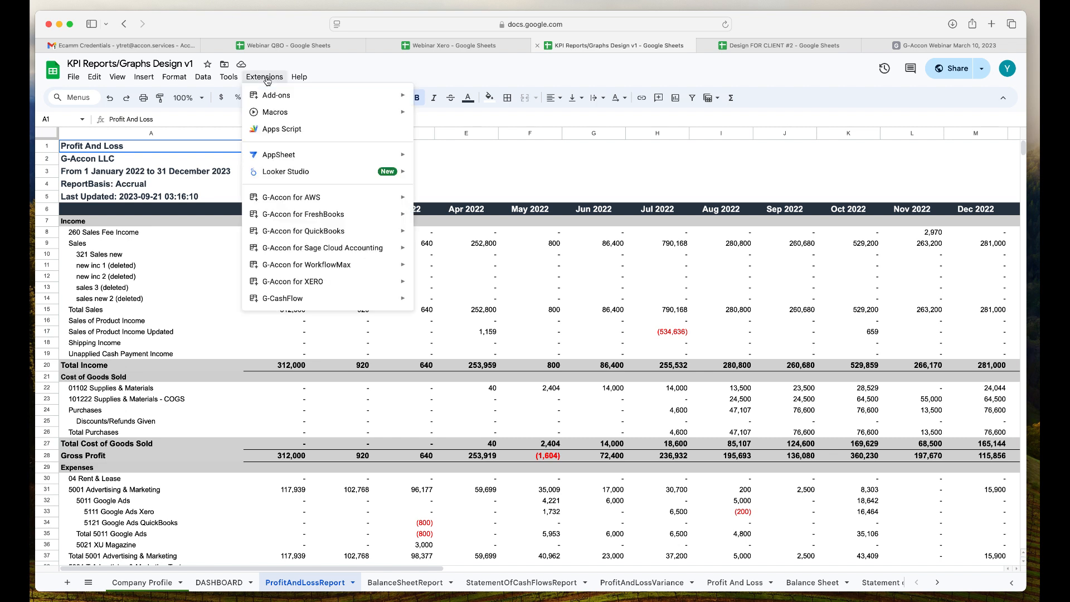
{"action": "mouse_move", "coordinate": [340, 236]}
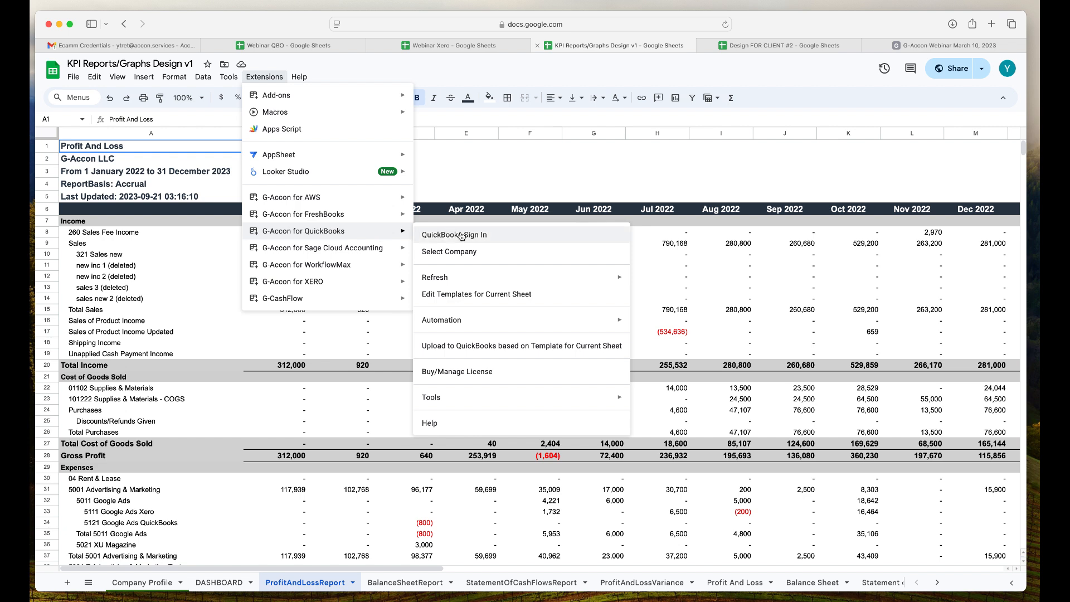
{"action": "left_click", "coordinate": [461, 296]}
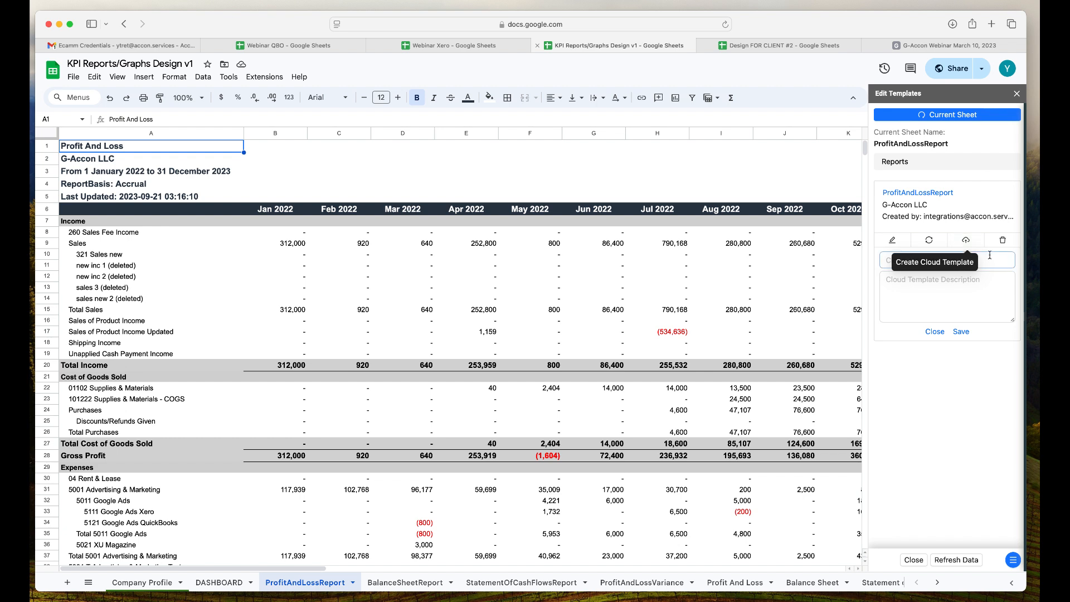
Step: Save the ProfitAndLossReport template as a cloud template with "PROFIT &LOSS BL" as both name and description
{"action": "left_click", "coordinate": [967, 241]}
{"action": "key", "text": "Caps_Lock"}
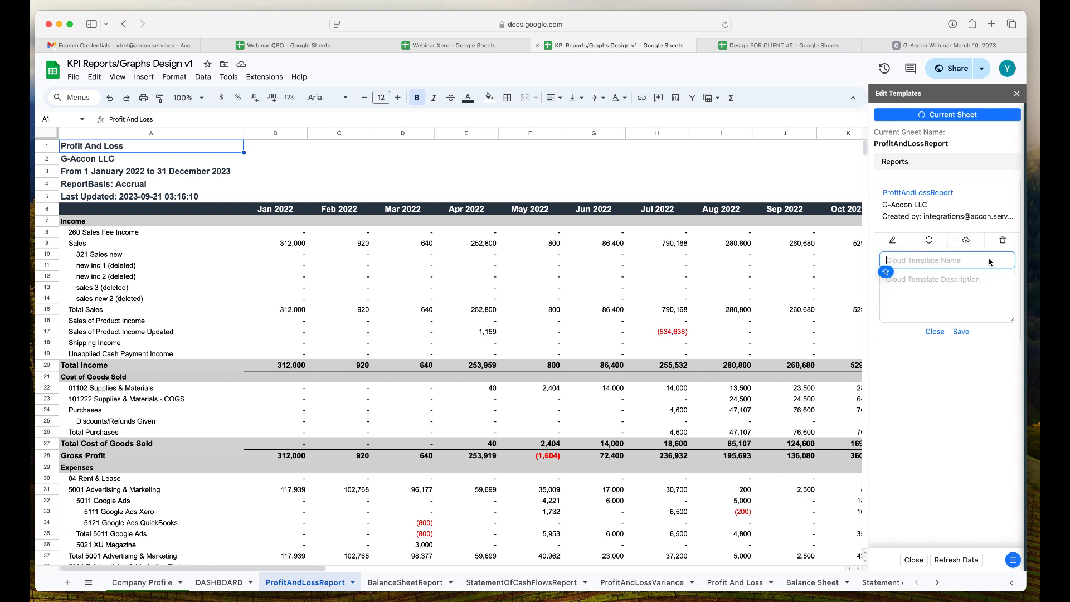
{"action": "type", "text": "P"}
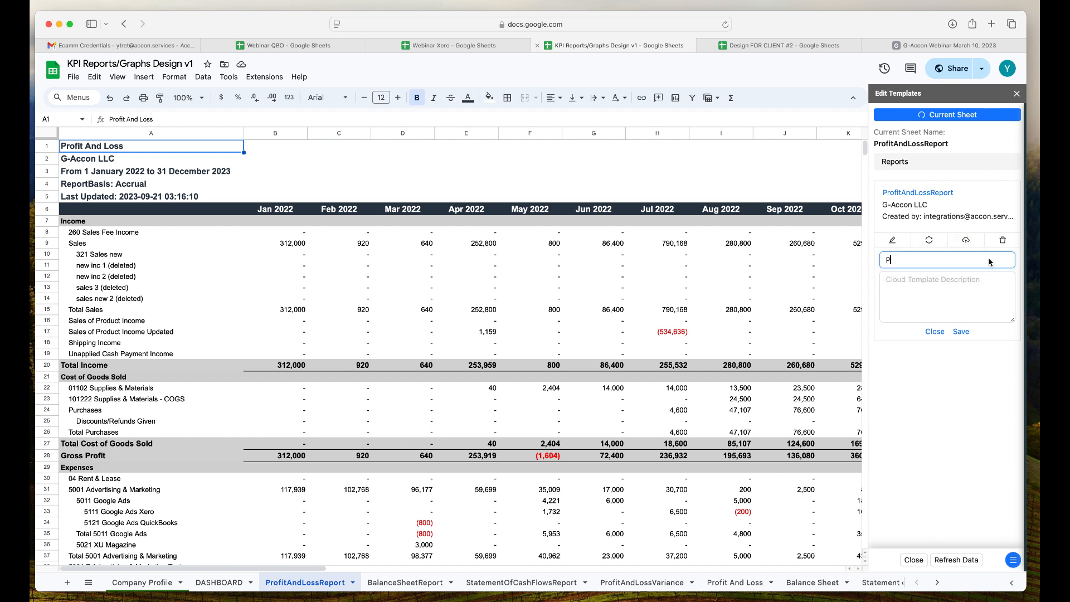
{"action": "type", "text": "ROFIT &LOSS"}
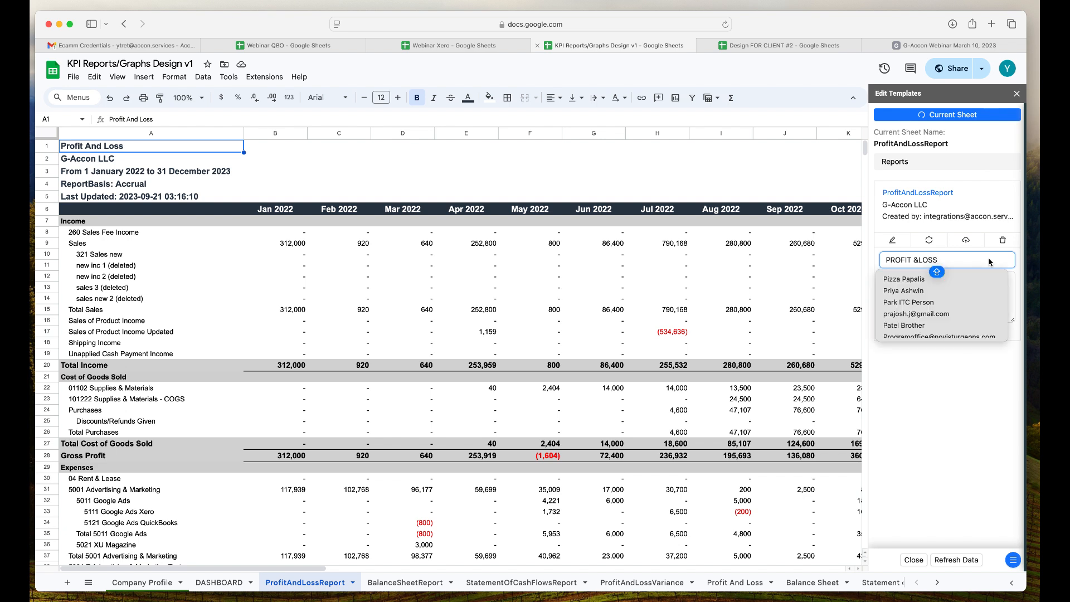
{"action": "type", "text": " BL"}
{"action": "left_click_drag", "start_coordinate": [959, 261], "coordinate": [866, 264]}
{"action": "key", "text": "super+c"}
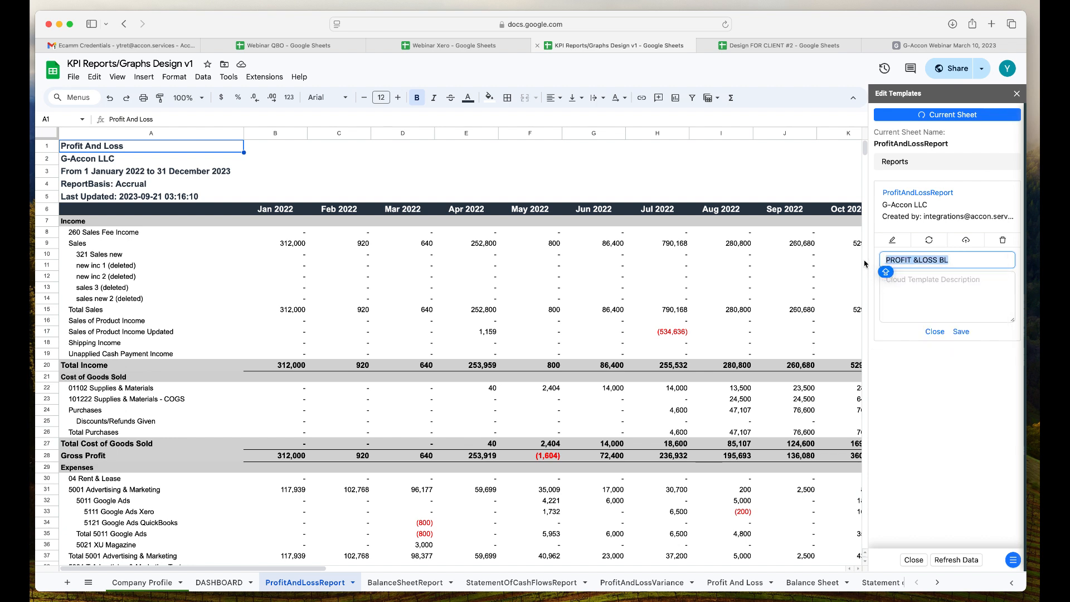
{"action": "left_click", "coordinate": [935, 289]}
{"action": "key", "text": "super+v"}
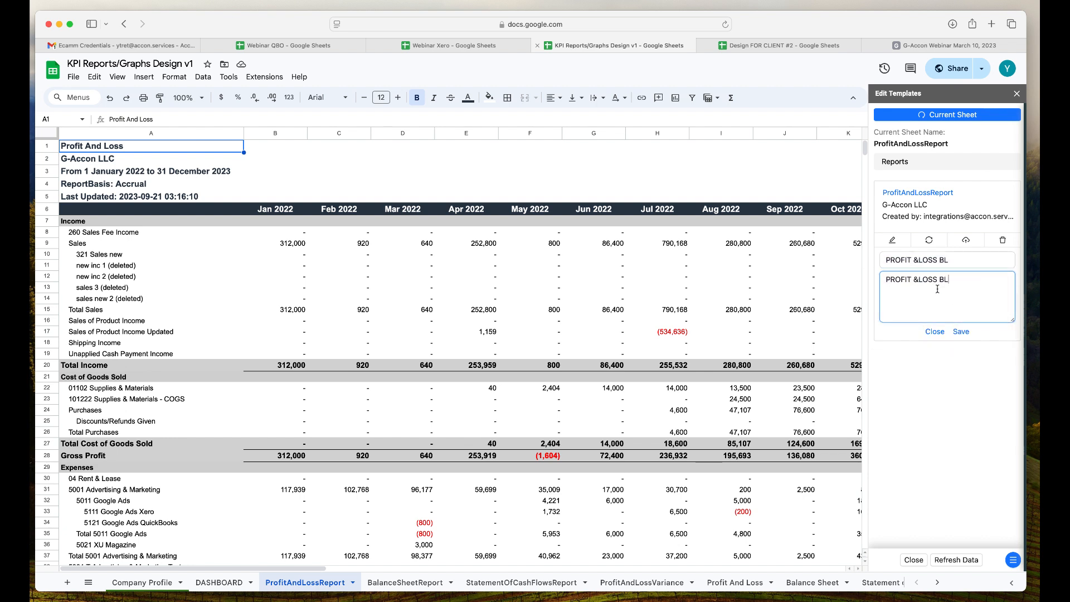
{"action": "left_click", "coordinate": [965, 333]}
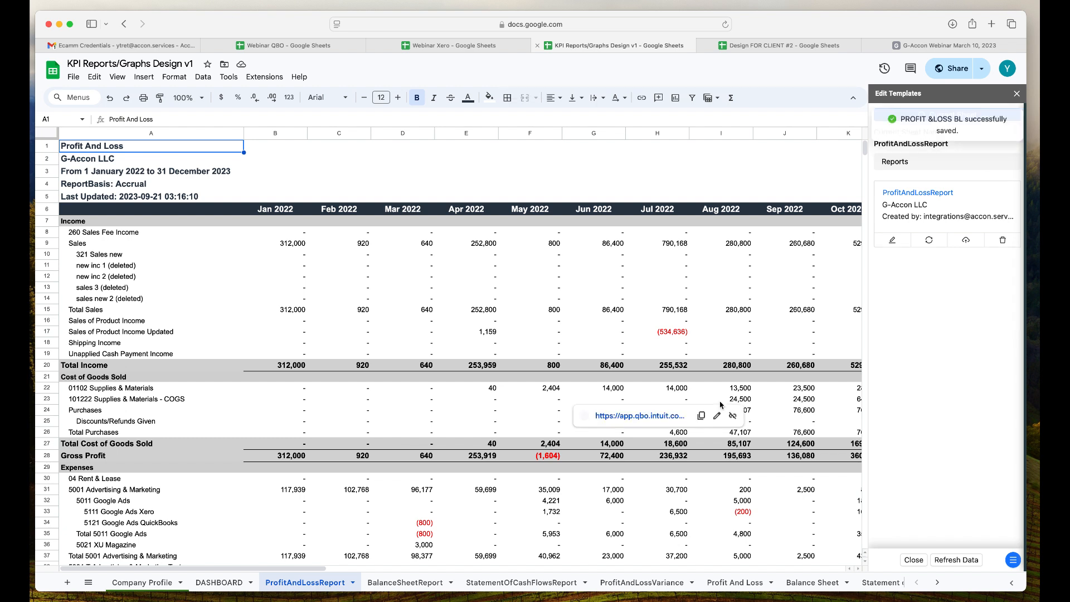
Step: Load the BalanceSheetReport sheet's template and save it as a cloud template with "BS Report BL" as both name and description
{"action": "left_click", "coordinate": [423, 583]}
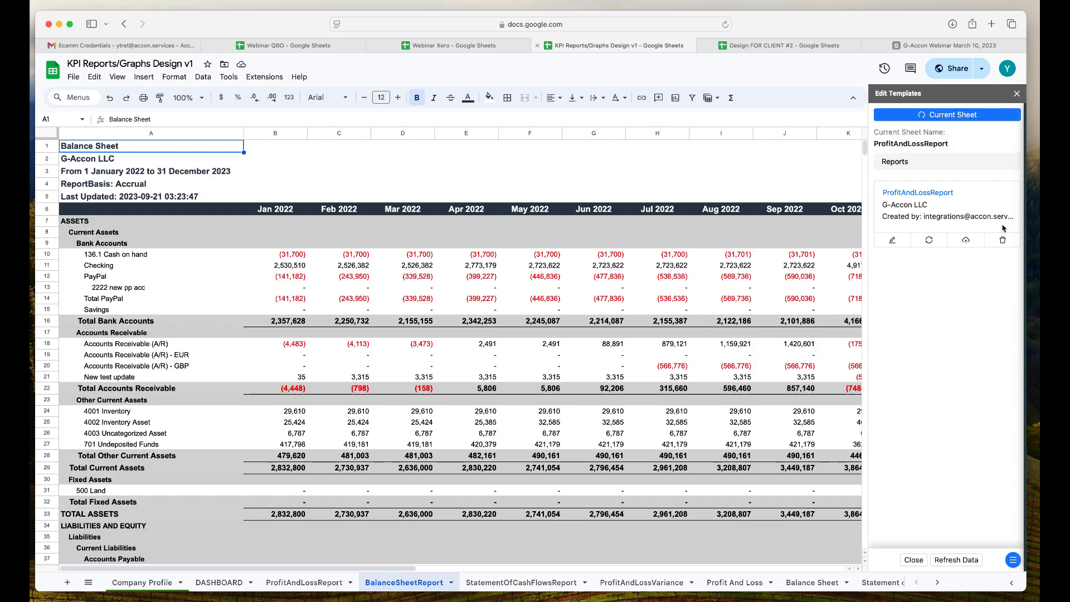
{"action": "left_click", "coordinate": [985, 116]}
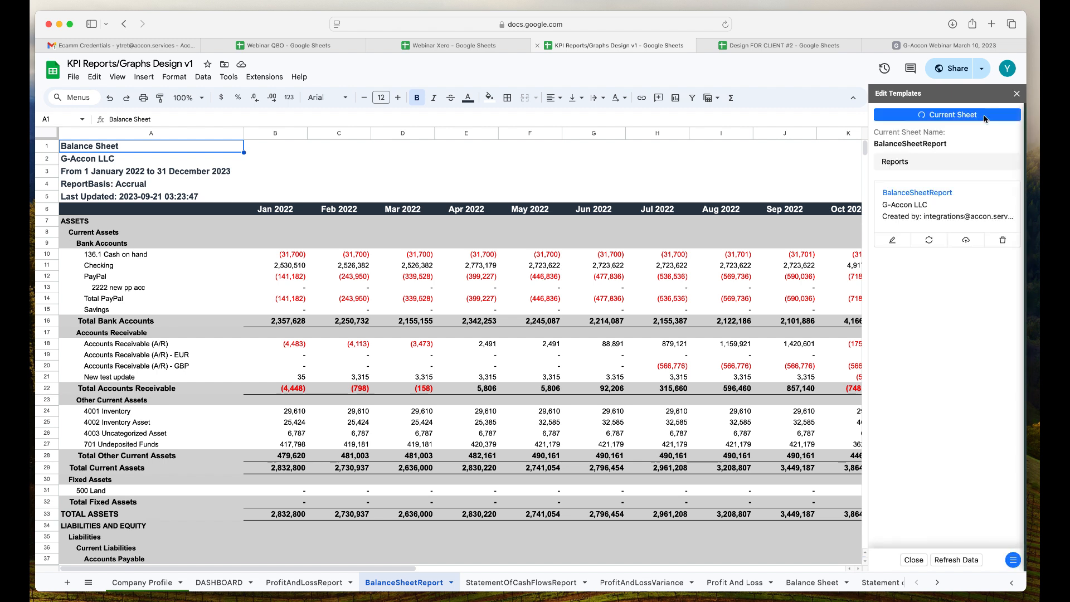
{"action": "left_click", "coordinate": [968, 241]}
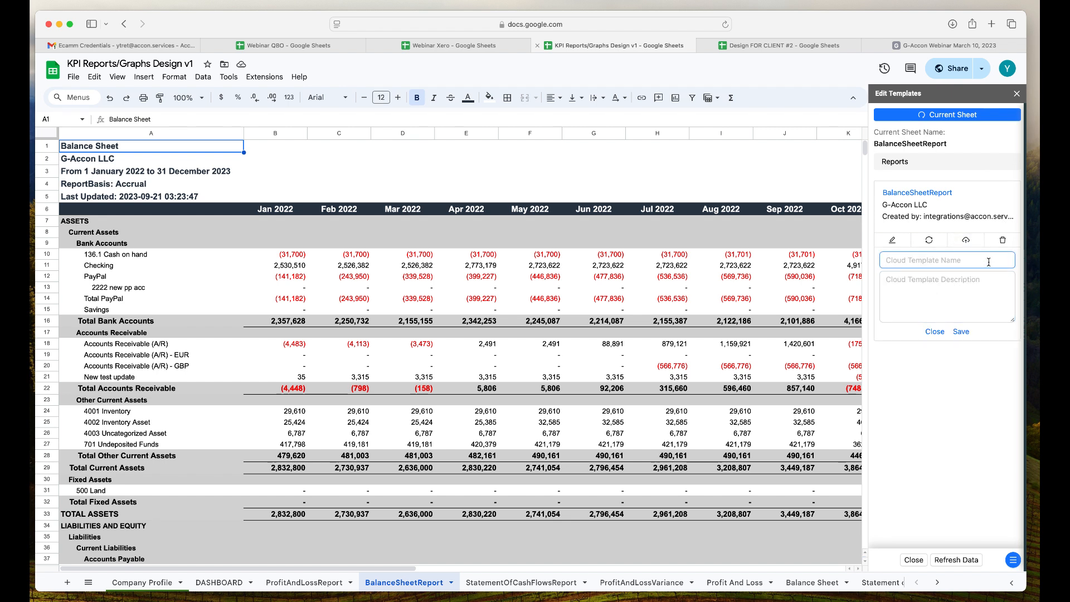
{"action": "type", "text": "B"}
{"action": "key", "text": "BackSpace"}
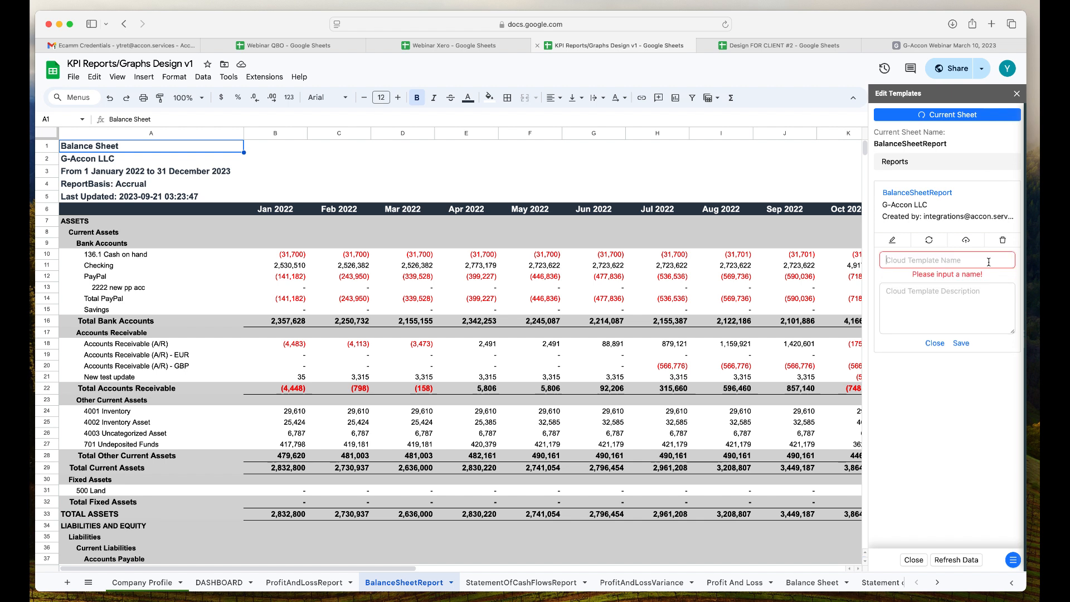
{"action": "type", "text": "BS Report"}
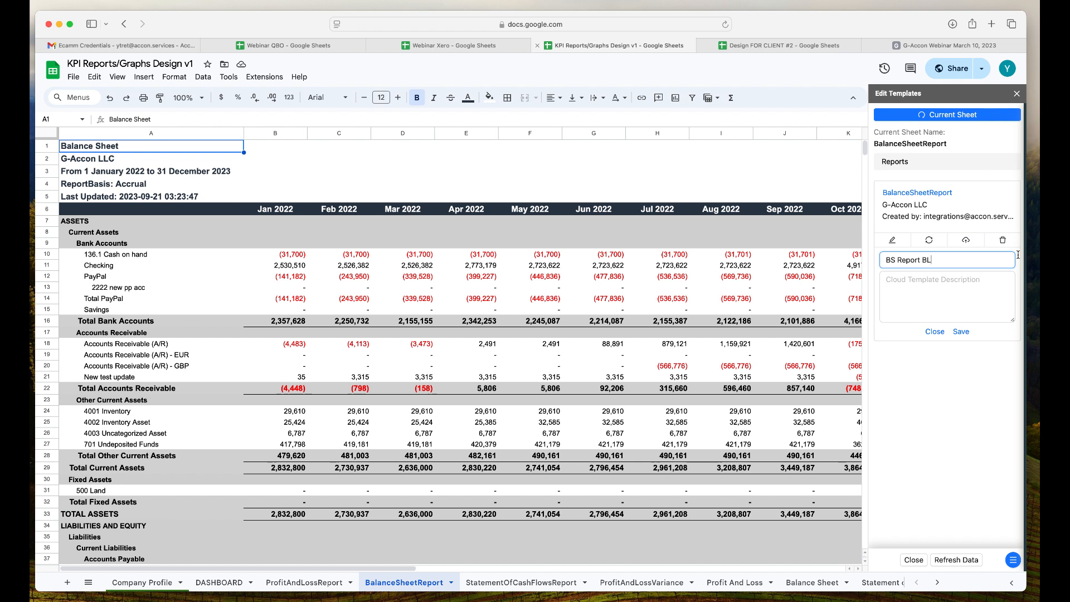
{"action": "type", "text": " BL"}
{"action": "left_click_drag", "start_coordinate": [949, 260], "coordinate": [857, 259]}
{"action": "key", "text": "super+c"}
{"action": "left_click", "coordinate": [940, 283]}
{"action": "key", "text": "super+v"}
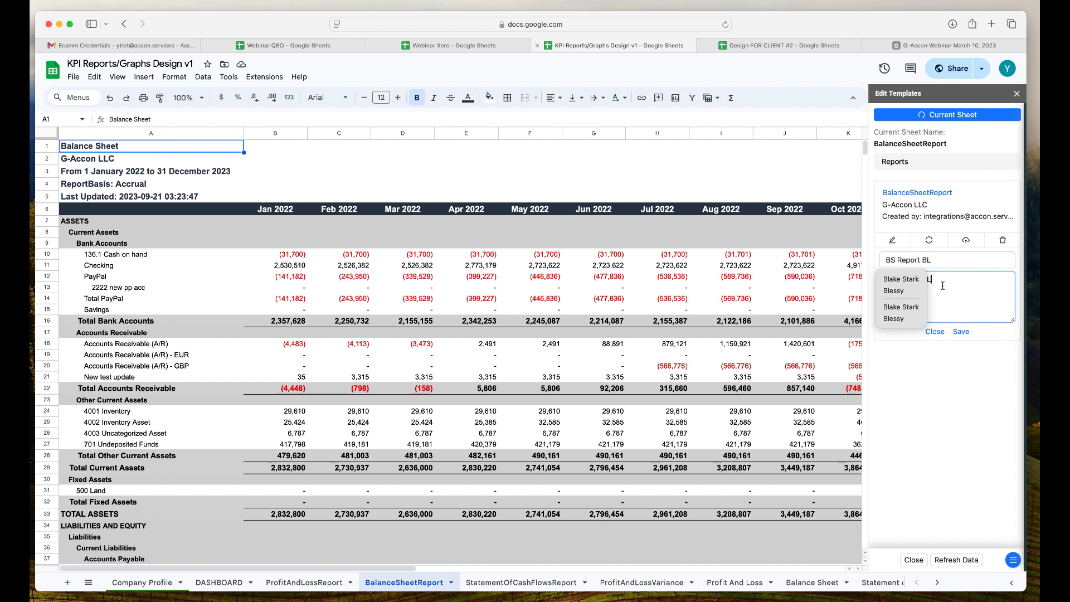
{"action": "left_click", "coordinate": [961, 332]}
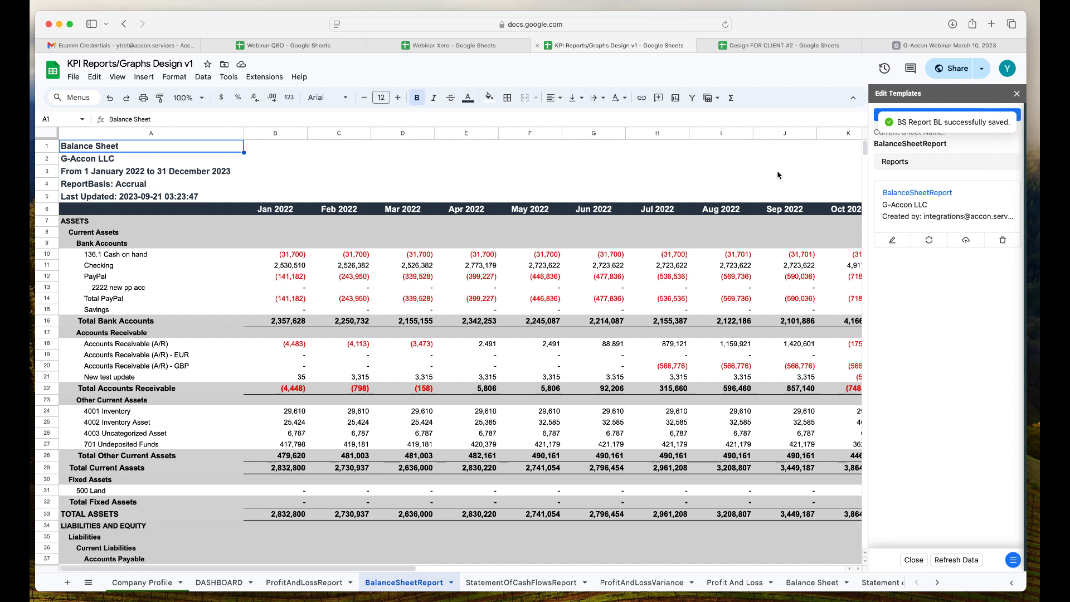
Step: On the ProfitAndLossReport sheet of the Design FOR CLIENT #2 spreadsheet, select Business ABC as the G-Accon for QuickBooks company
{"action": "left_click", "coordinate": [774, 49]}
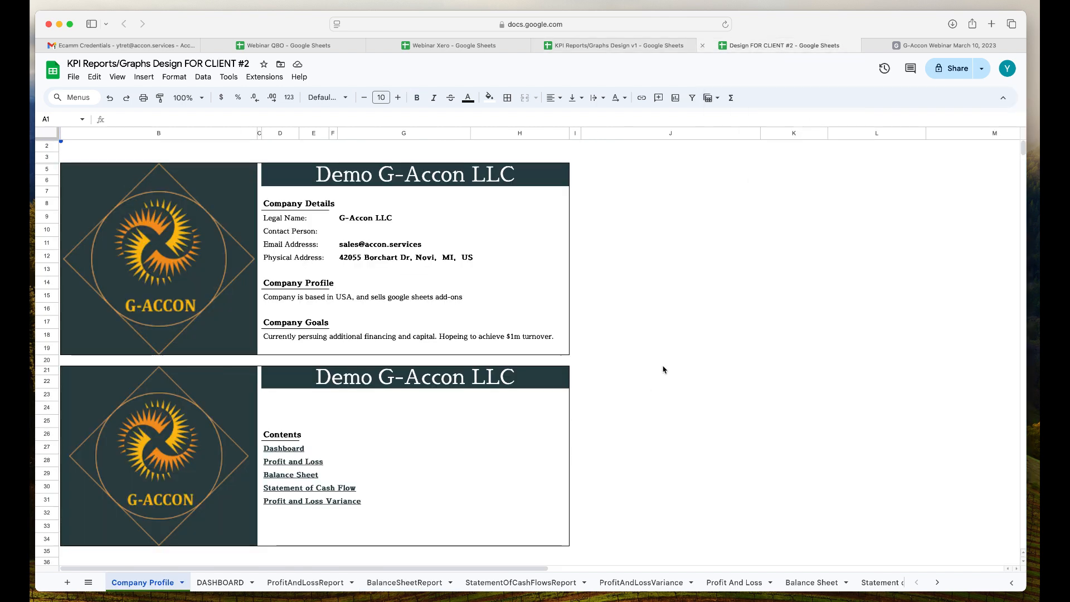
{"action": "left_click", "coordinate": [309, 584]}
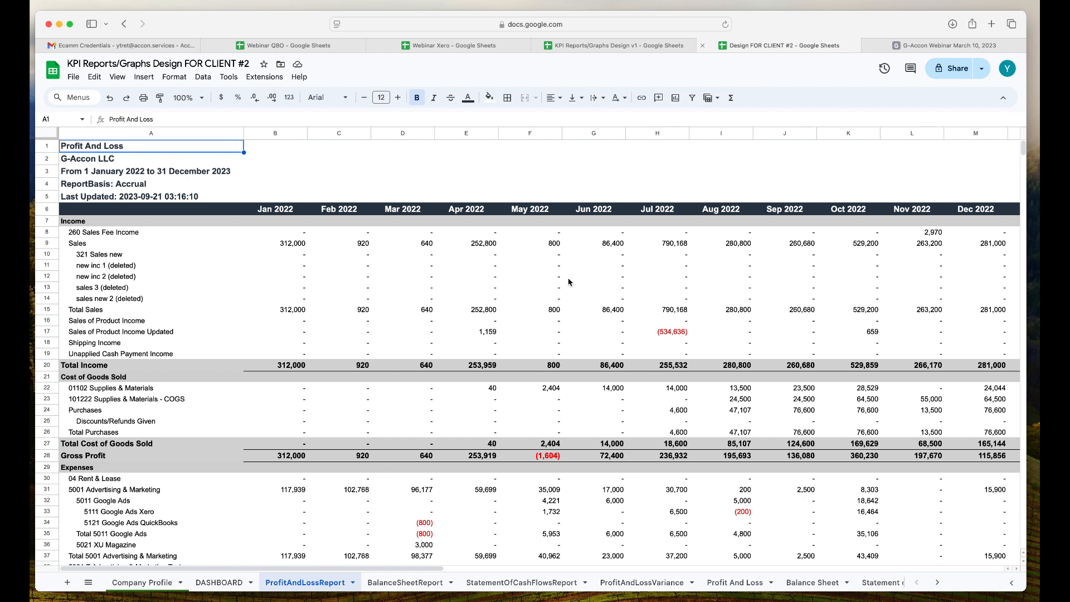
{"action": "left_click", "coordinate": [276, 79]}
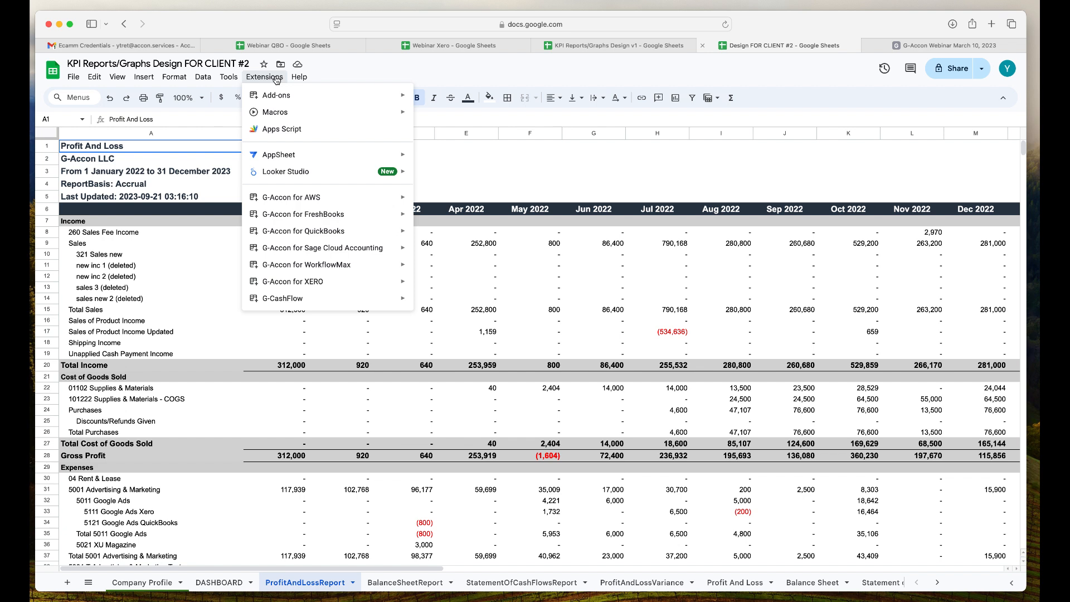
{"action": "mouse_move", "coordinate": [318, 233]}
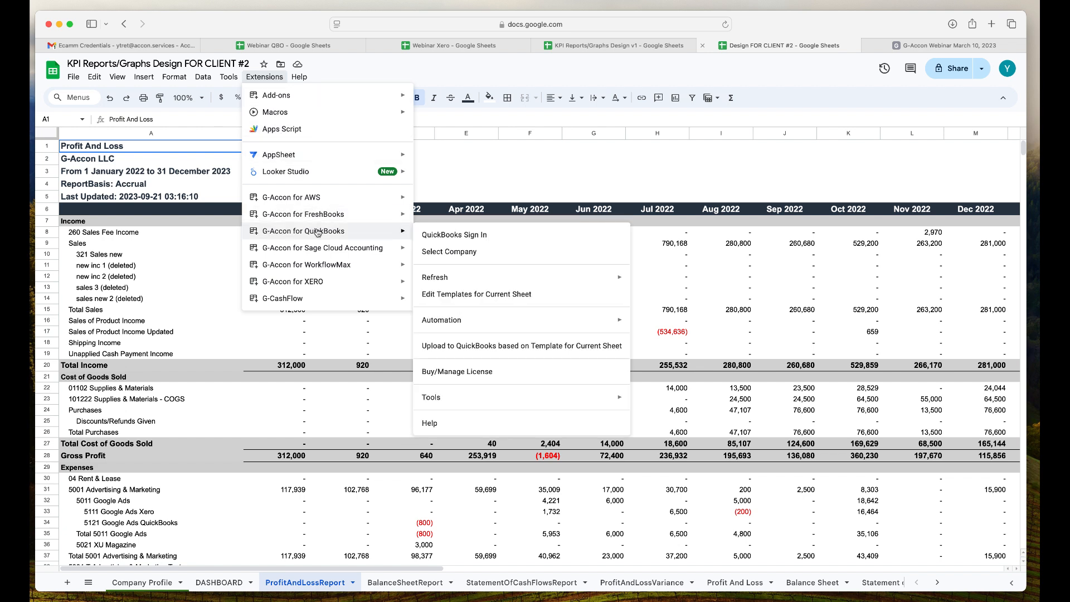
{"action": "left_click", "coordinate": [458, 256]}
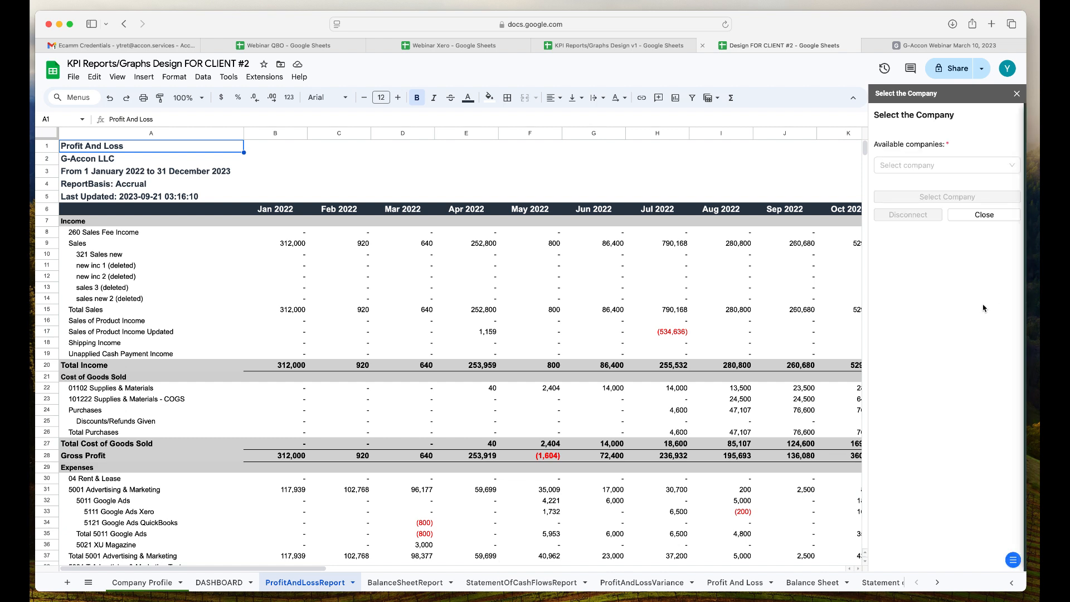
{"action": "left_click", "coordinate": [937, 167]}
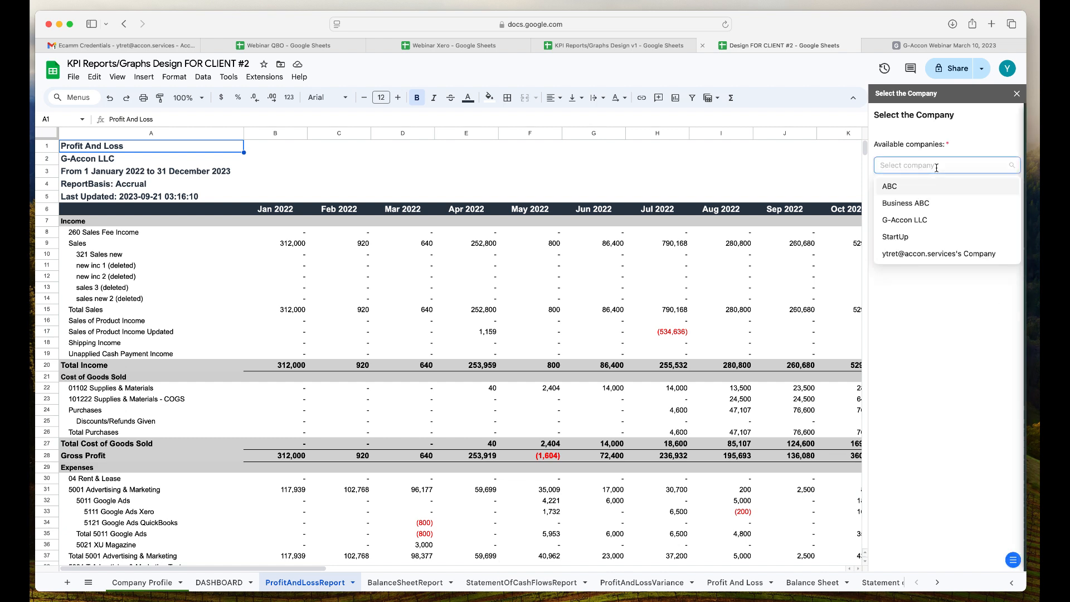
{"action": "left_click", "coordinate": [934, 202]}
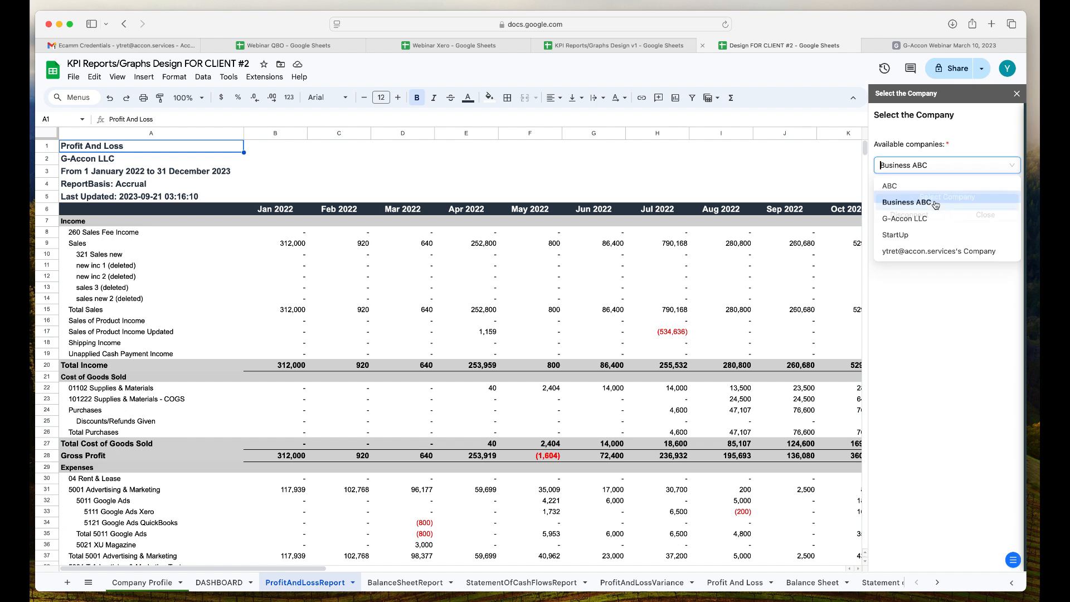
{"action": "left_click", "coordinate": [946, 199]}
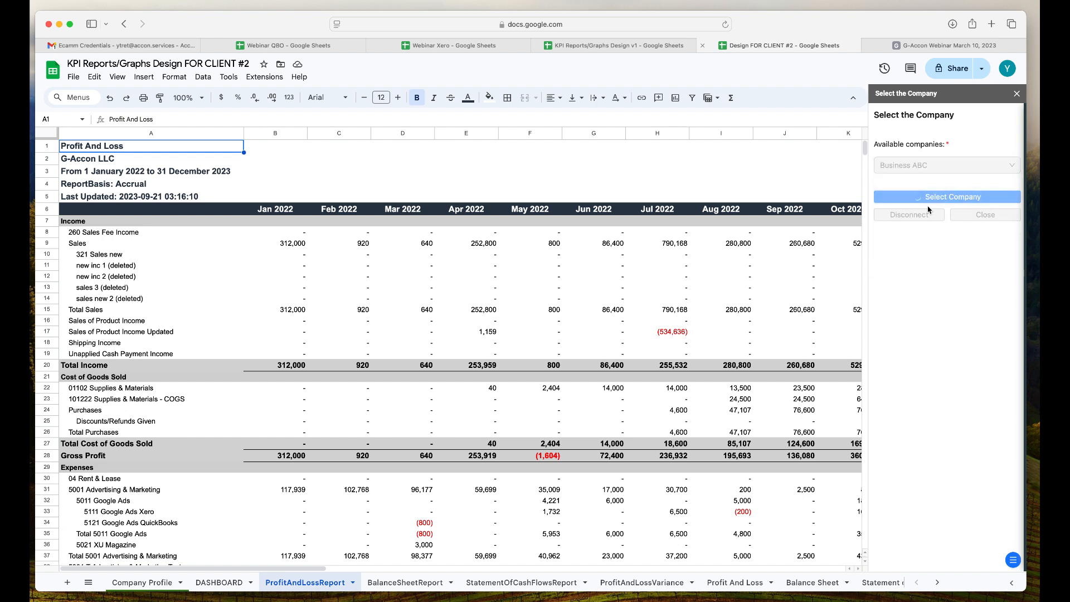
Step: Open the G-Accon for QuickBooks workspace cloud template library and search it for "PROFIT"
{"action": "left_click", "coordinate": [270, 79]}
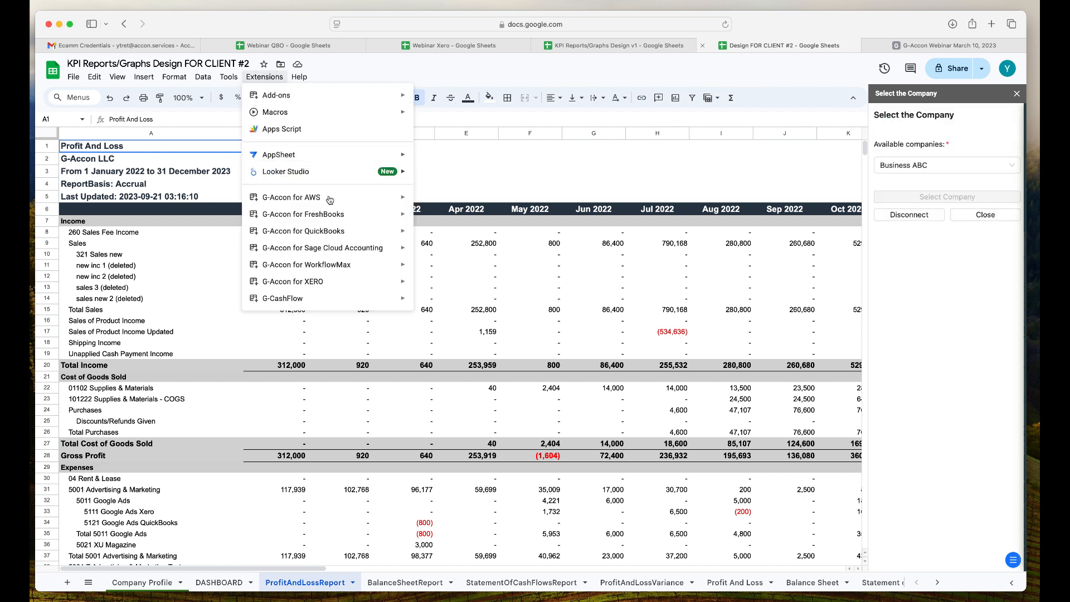
{"action": "mouse_move", "coordinate": [341, 233]}
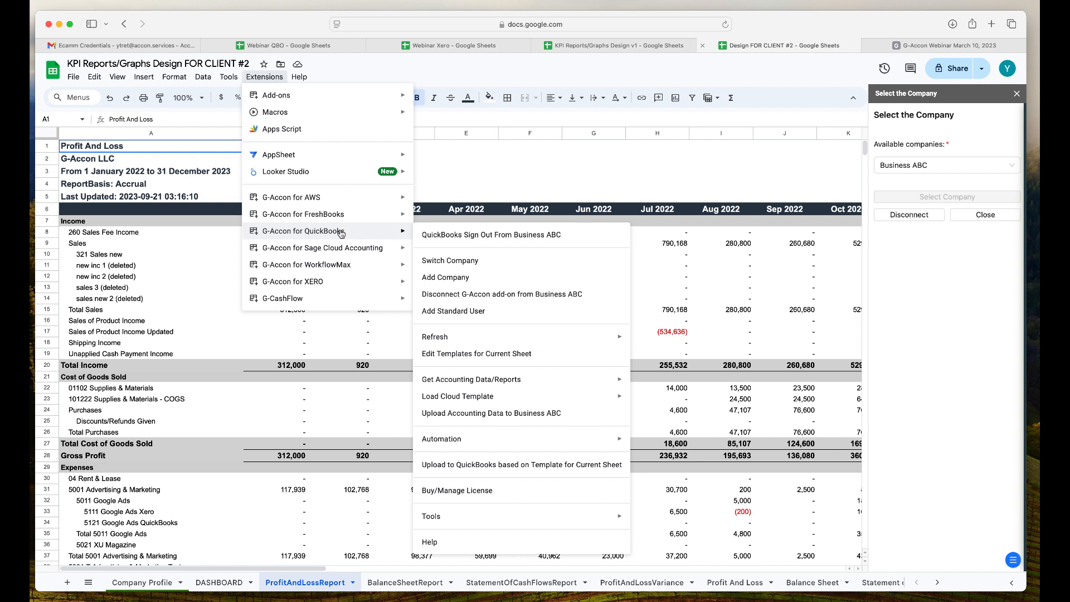
{"action": "mouse_move", "coordinate": [522, 399]}
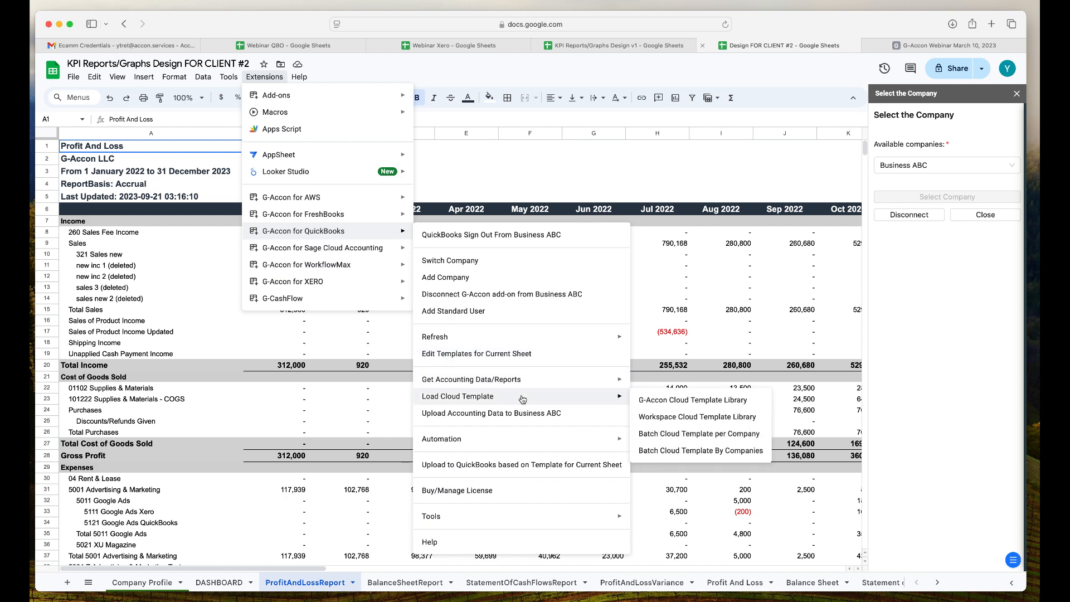
{"action": "left_click", "coordinate": [656, 418]}
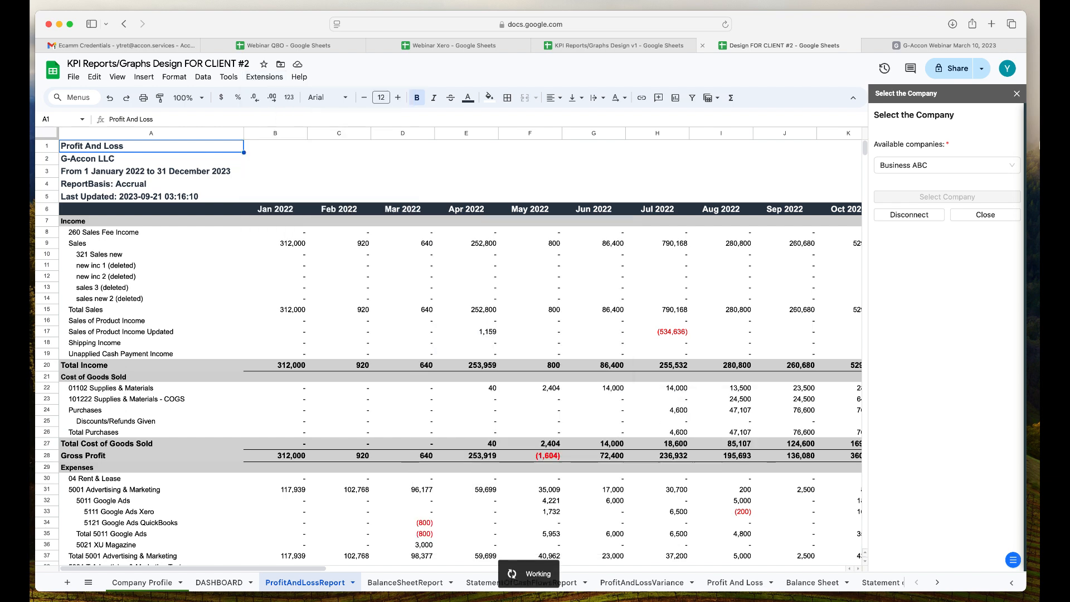
{"action": "left_click", "coordinate": [1018, 94]}
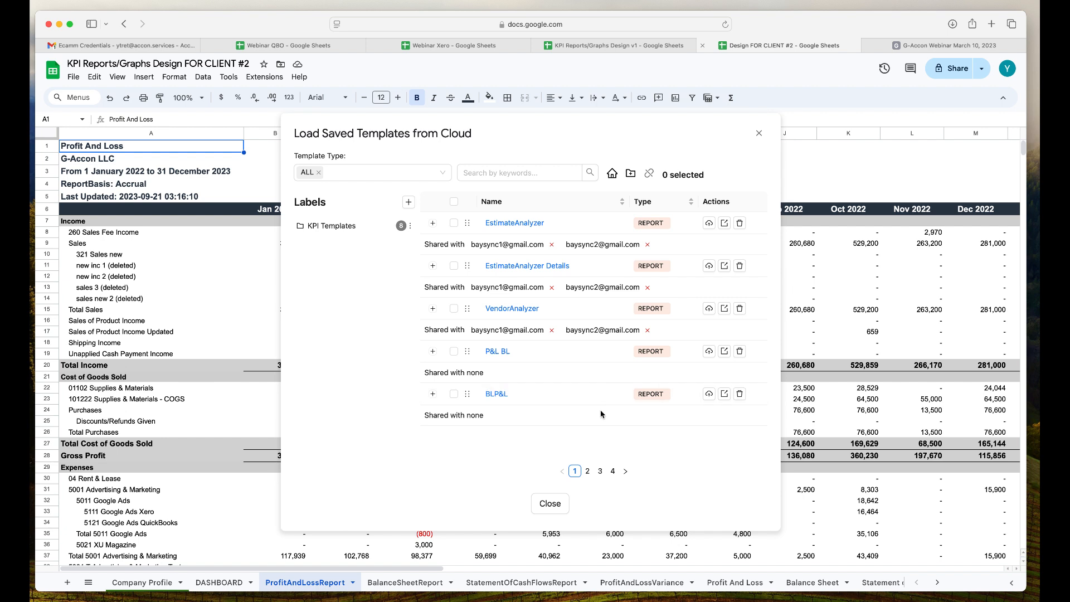
{"action": "left_click", "coordinate": [518, 174]}
{"action": "type", "text": "PROFIT"}
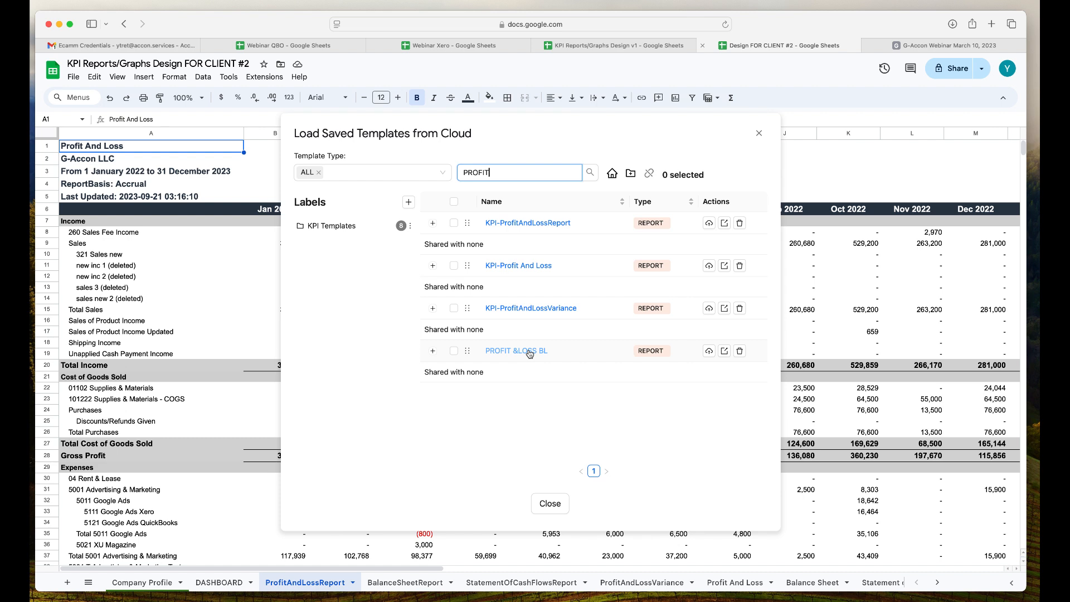
Step: Try the share-with-everyone option on the PROFIT &LOSS BL cloud template
{"action": "left_click", "coordinate": [726, 354]}
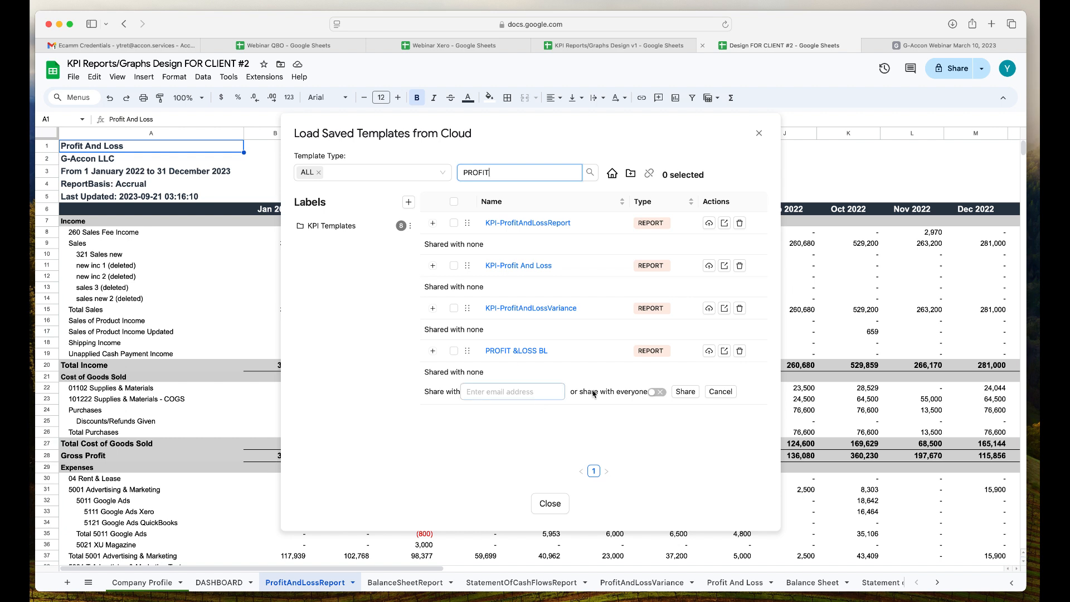
{"action": "left_click", "coordinate": [660, 393]}
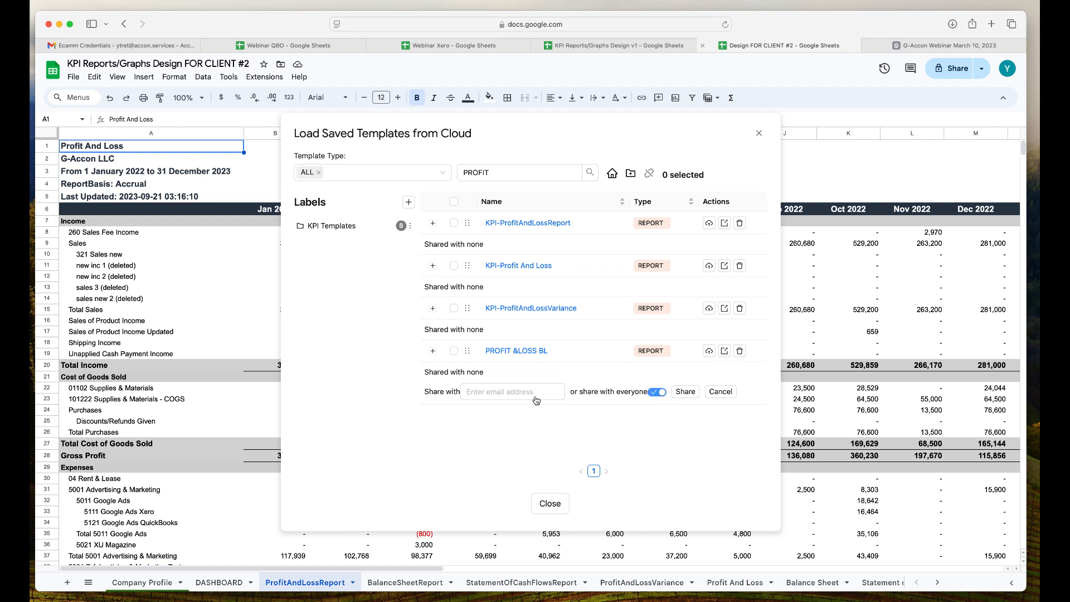
{"action": "left_click", "coordinate": [657, 393]}
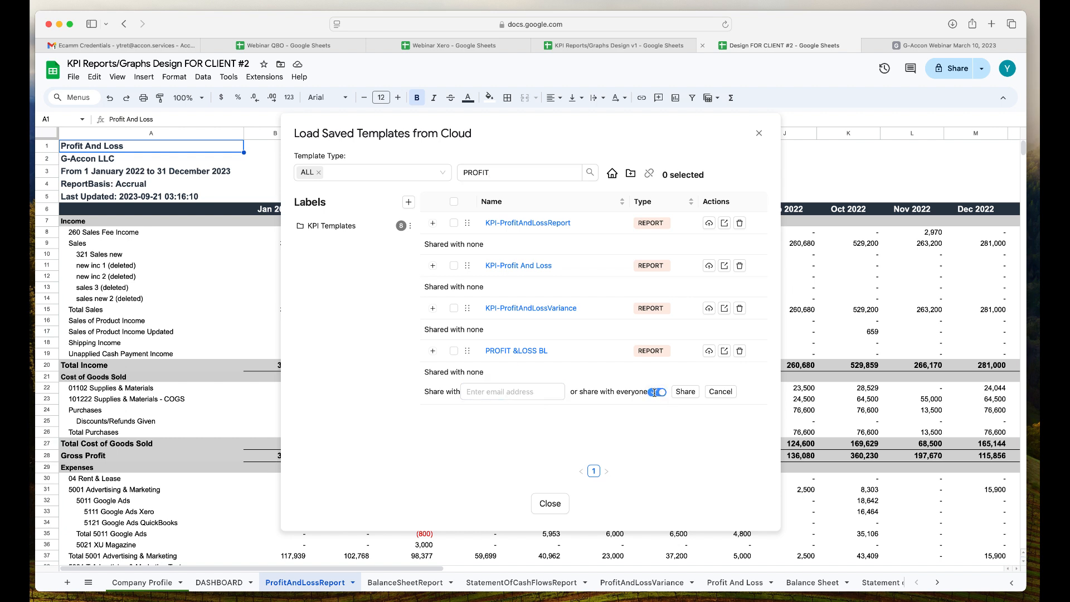
{"action": "left_click", "coordinate": [535, 392]}
{"action": "left_click", "coordinate": [723, 443]}
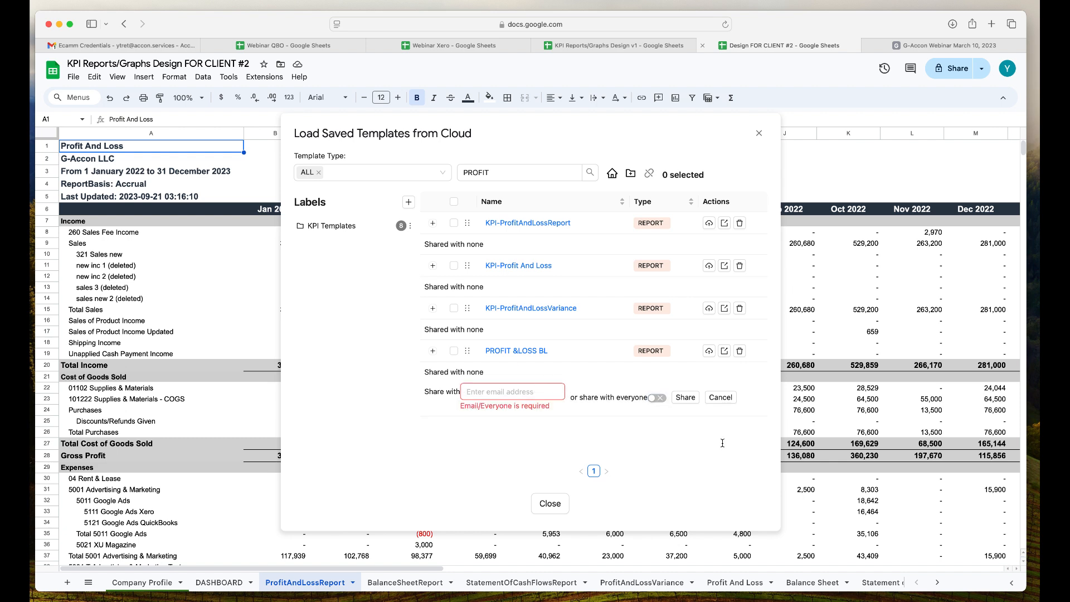
Step: Clear the ProfitAndLossReport sheet's contents and formatting and run the PROFIT &LOSS BL cloud template on it for Business ABC
{"action": "left_click", "coordinate": [535, 352]}
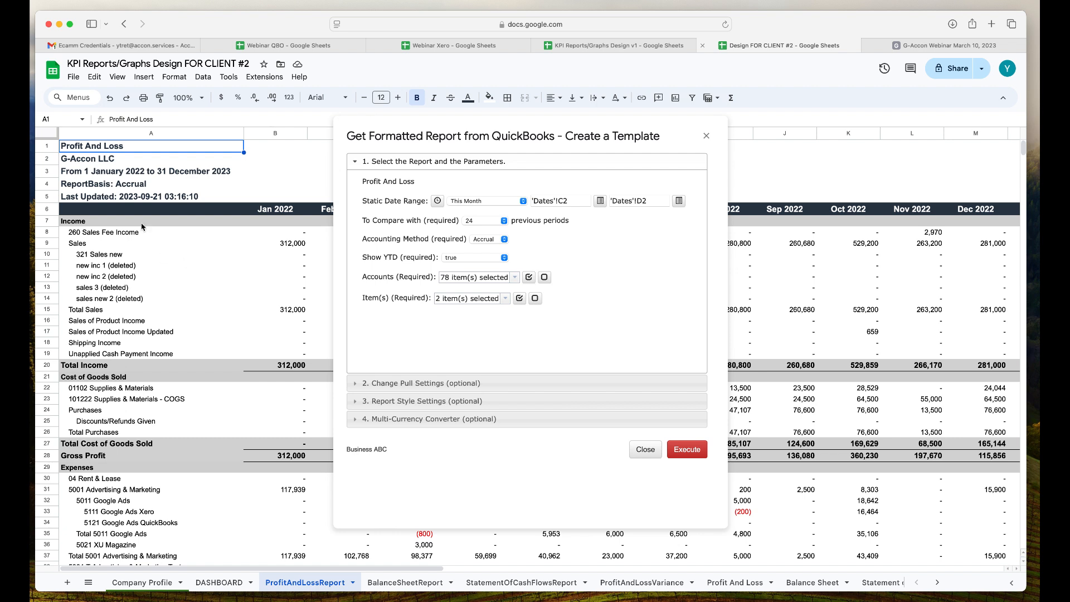
{"action": "left_click", "coordinate": [48, 134]}
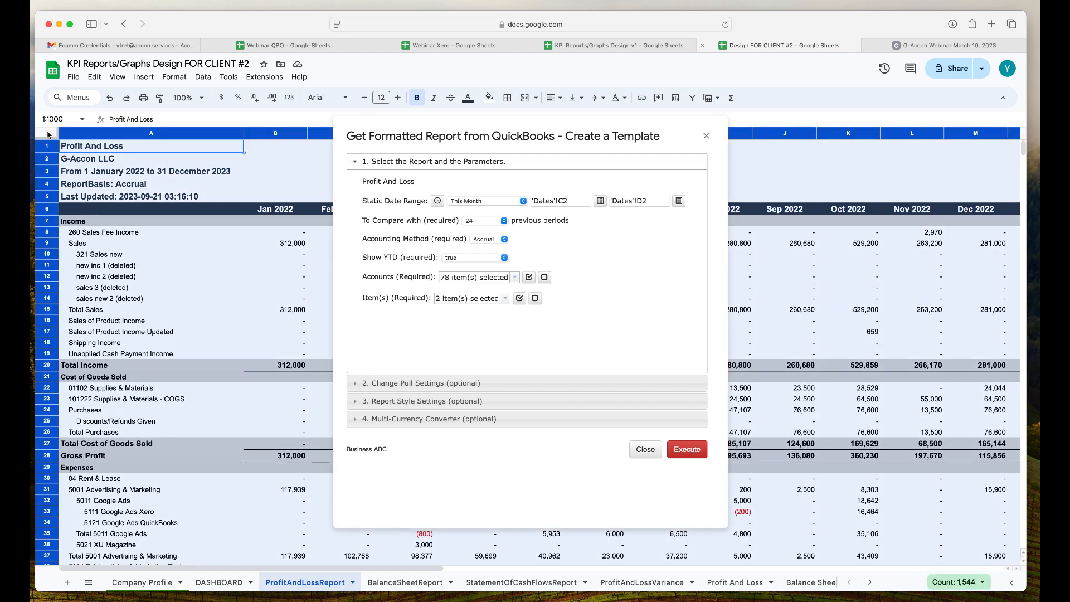
{"action": "key", "text": "Delete"}
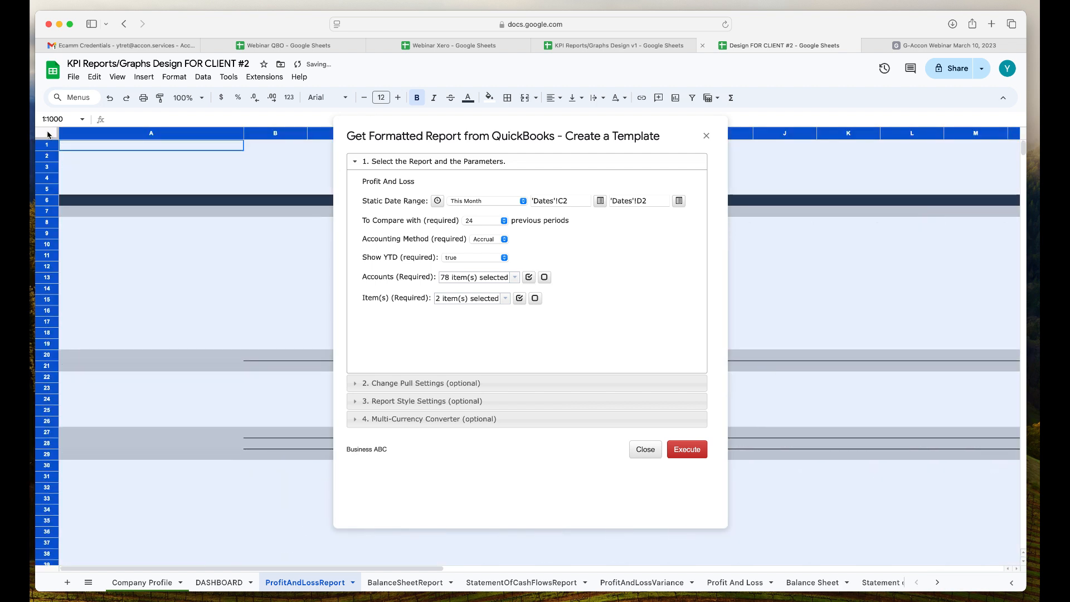
{"action": "left_click", "coordinate": [118, 77]}
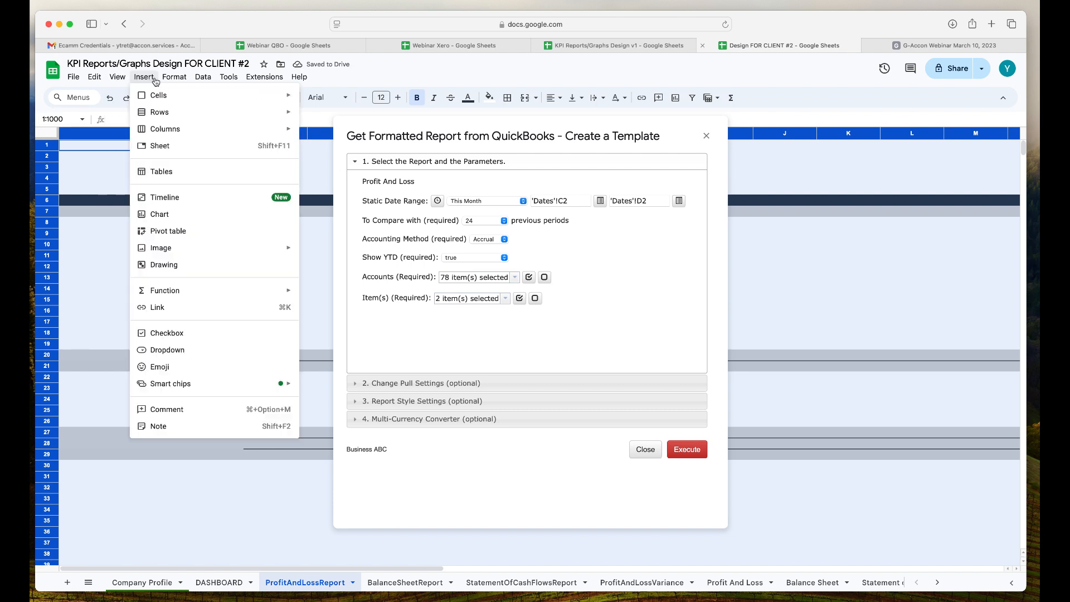
{"action": "mouse_move", "coordinate": [171, 81]}
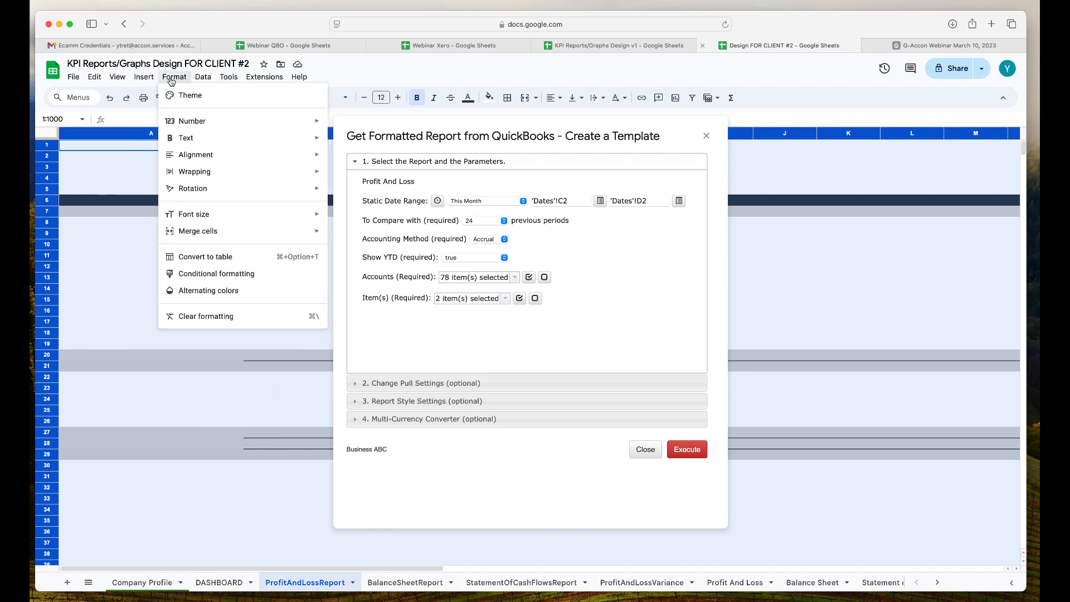
{"action": "left_click", "coordinate": [228, 317]}
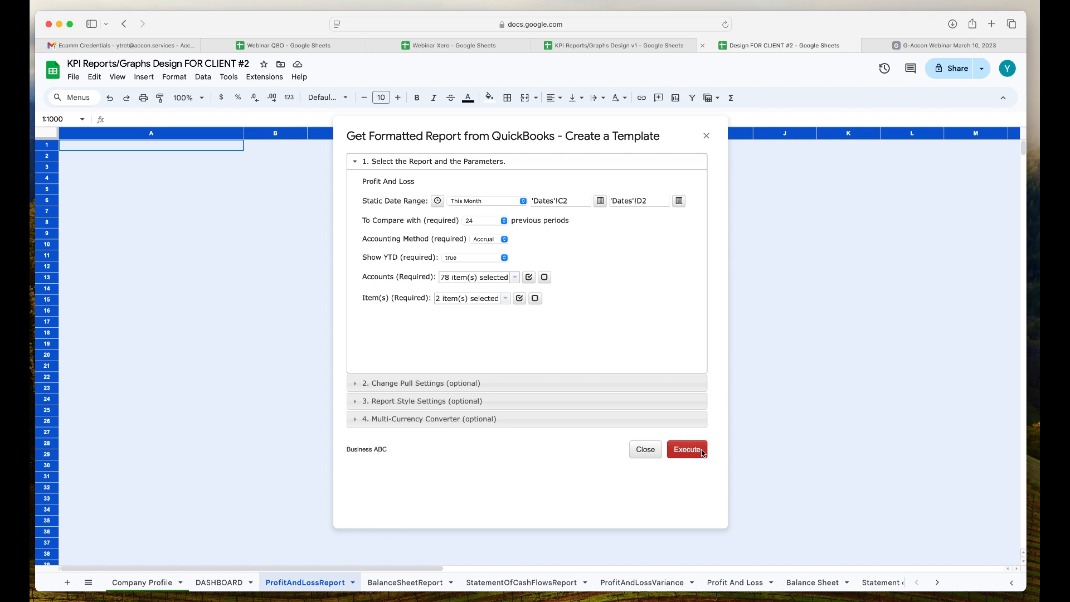
{"action": "left_click", "coordinate": [687, 450]}
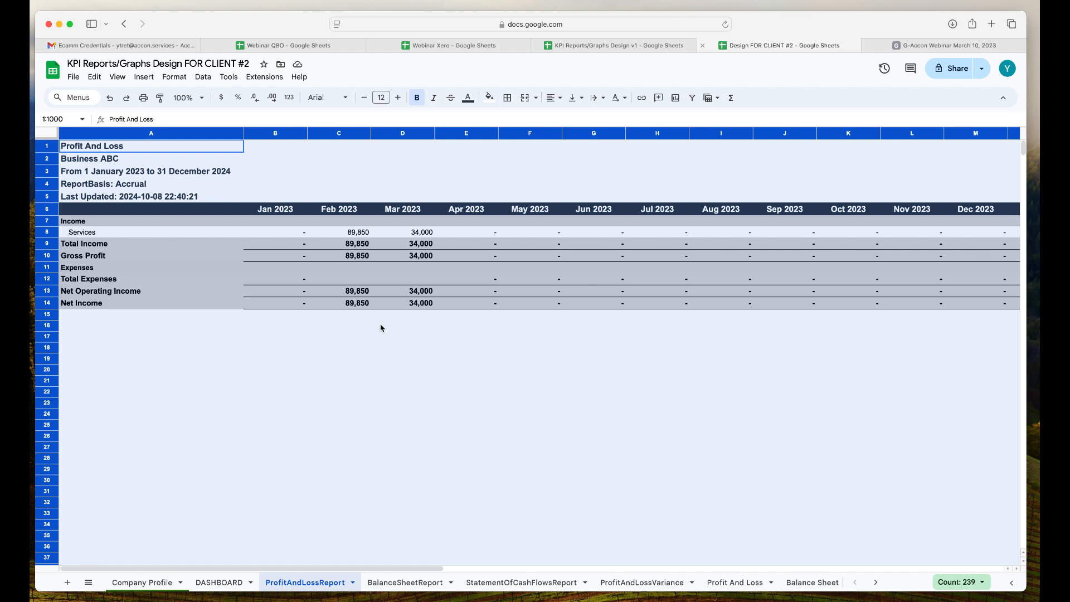
{"action": "left_click", "coordinate": [260, 397]}
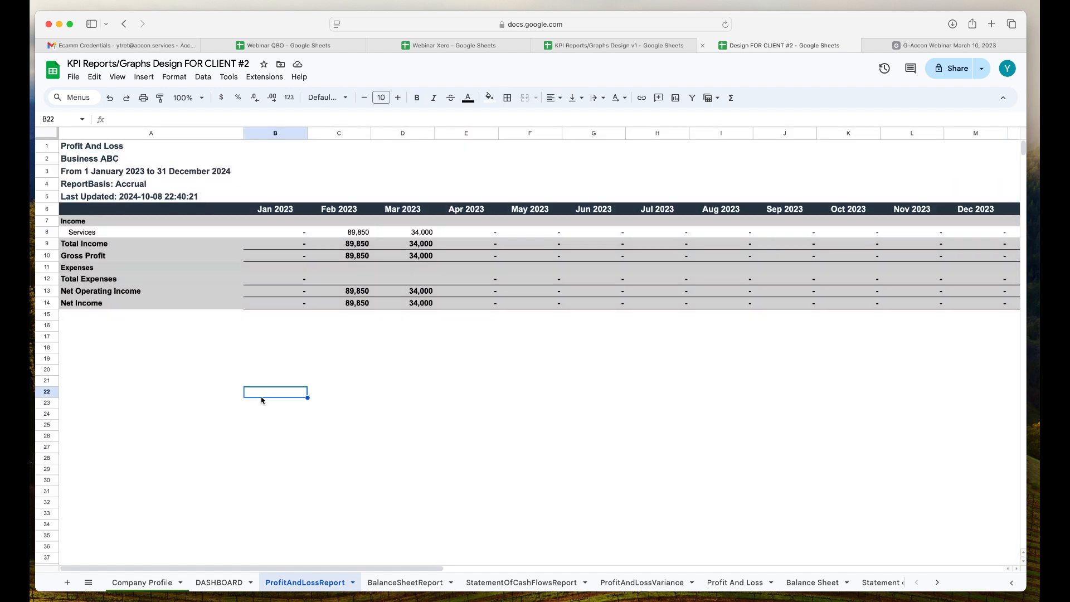
Step: Clear all contents and formatting from the BalanceSheetReport sheet
{"action": "left_click", "coordinate": [408, 584]}
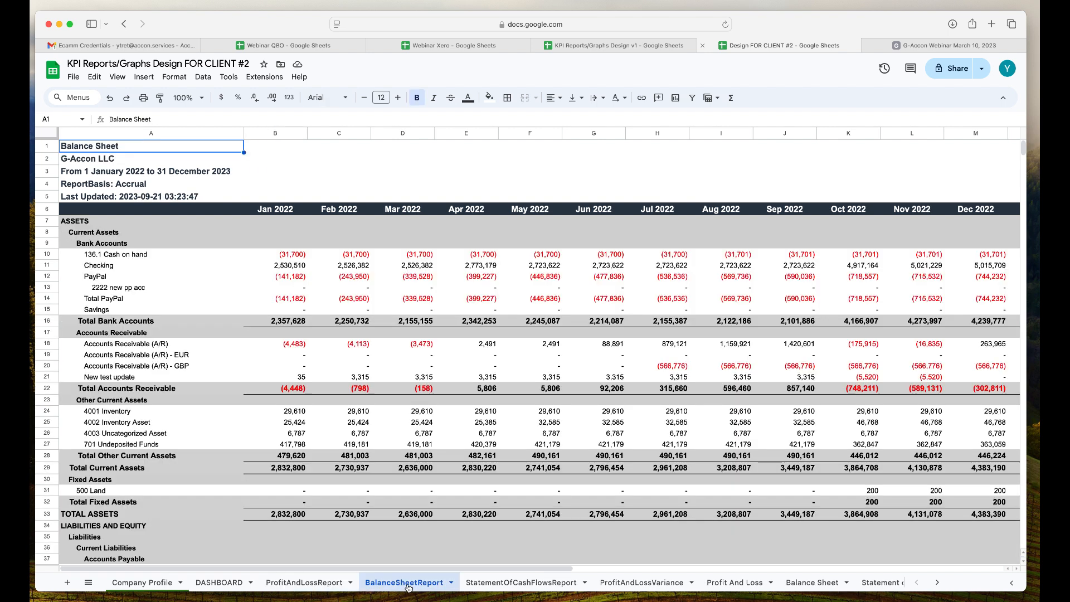
{"action": "left_click", "coordinate": [49, 134]}
{"action": "key", "text": "Delete"}
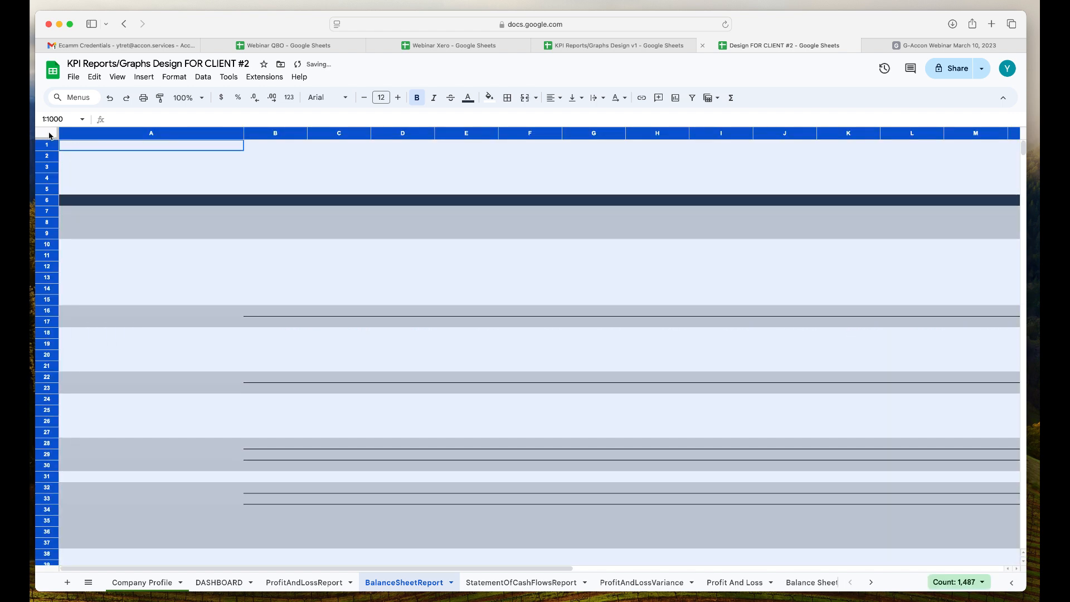
{"action": "left_click", "coordinate": [183, 77]}
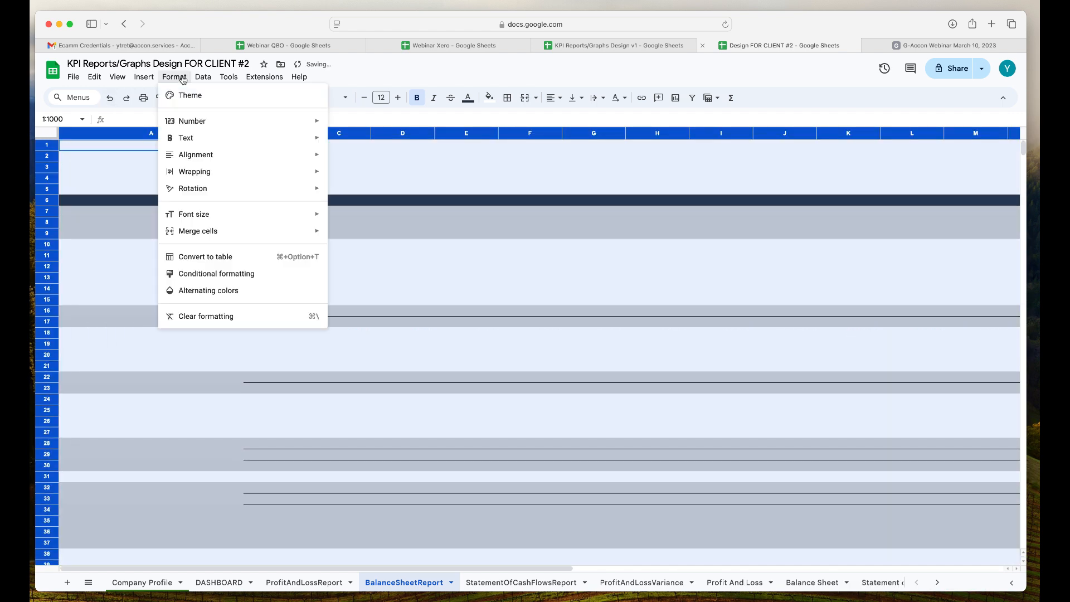
{"action": "left_click", "coordinate": [241, 316]}
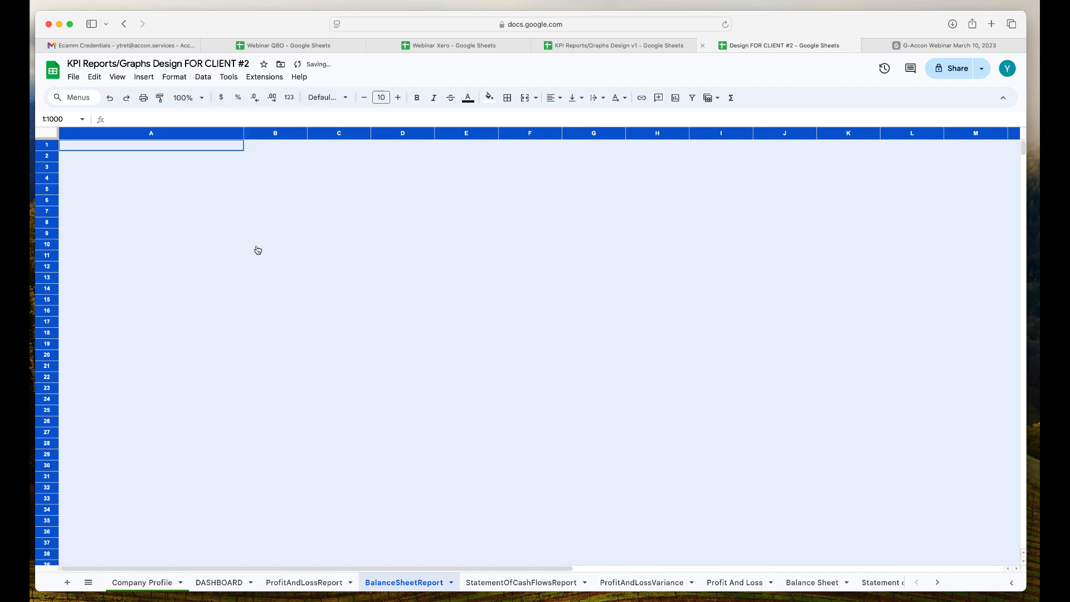
{"action": "left_click", "coordinate": [262, 248]}
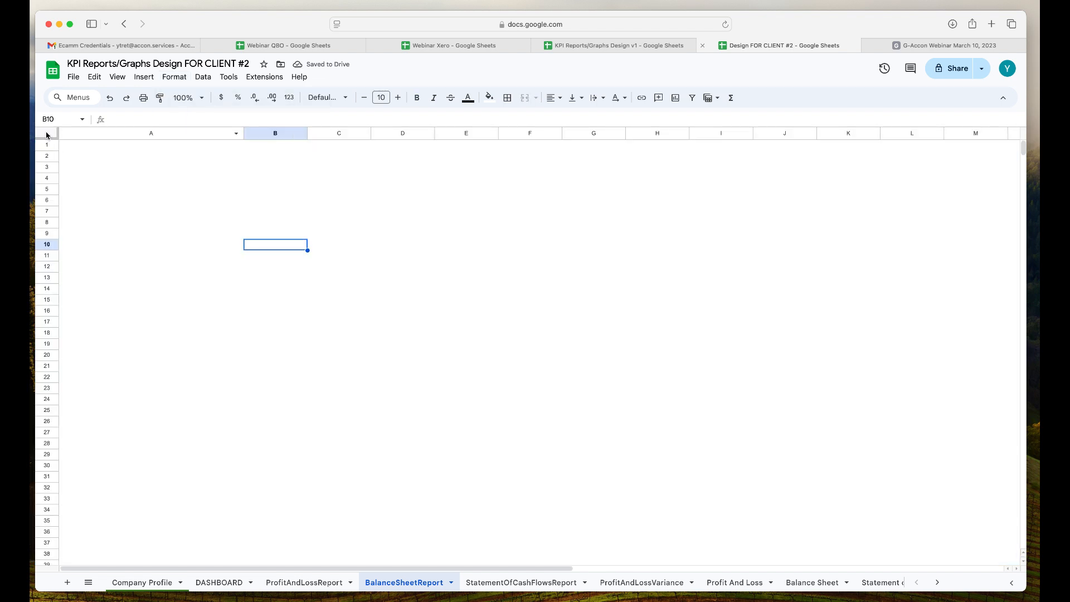
Step: Search the workspace cloud template library for "BS" and load the BS Report BL template onto the BalanceSheetReport sheet
{"action": "left_click", "coordinate": [47, 134]}
{"action": "left_click", "coordinate": [266, 78]}
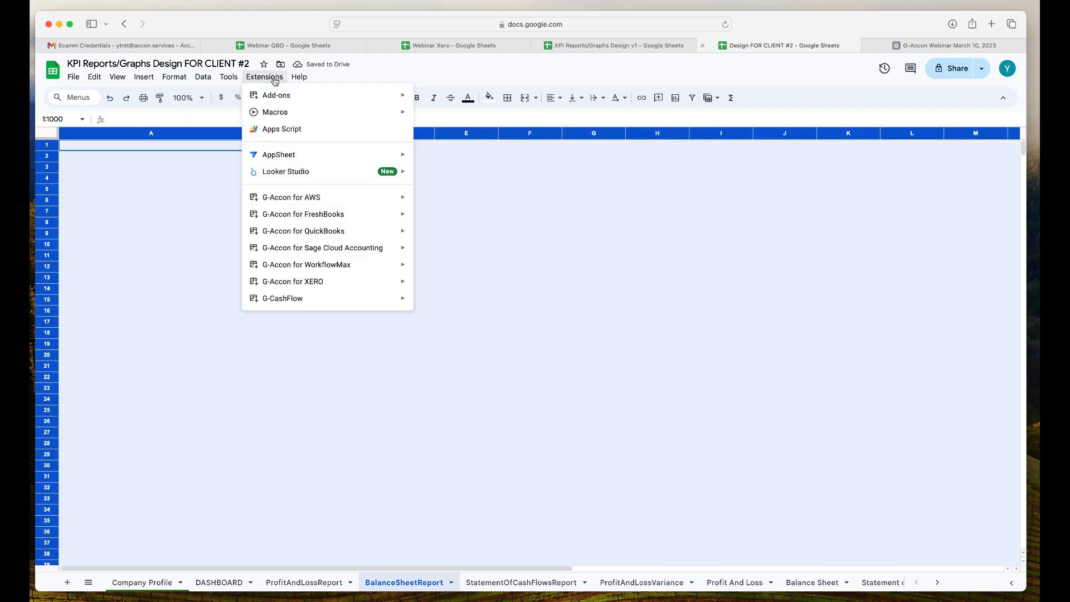
{"action": "mouse_move", "coordinate": [355, 235]}
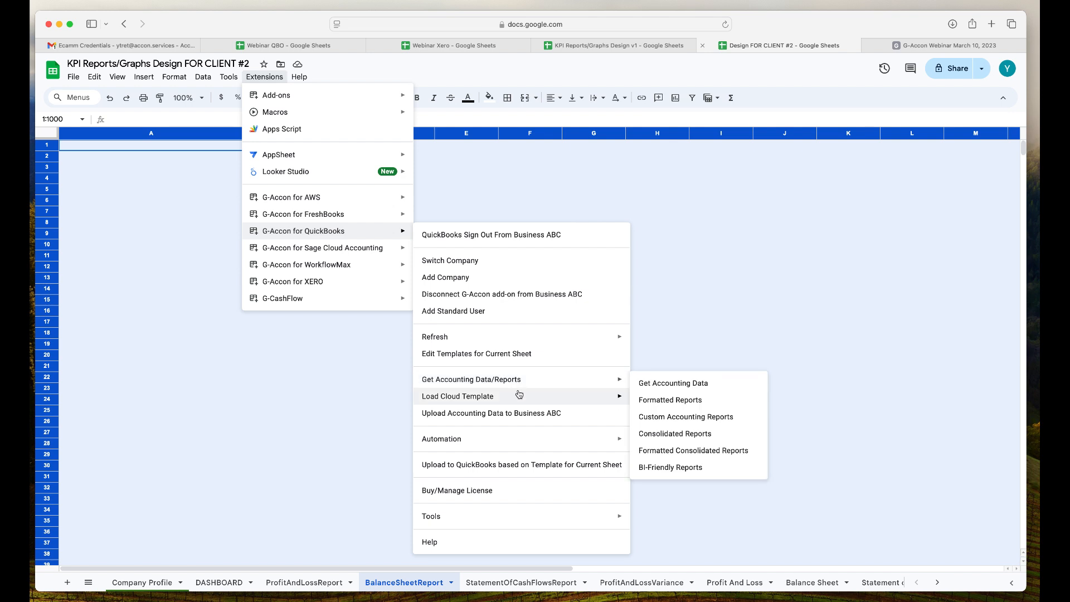
{"action": "mouse_move", "coordinate": [521, 397]}
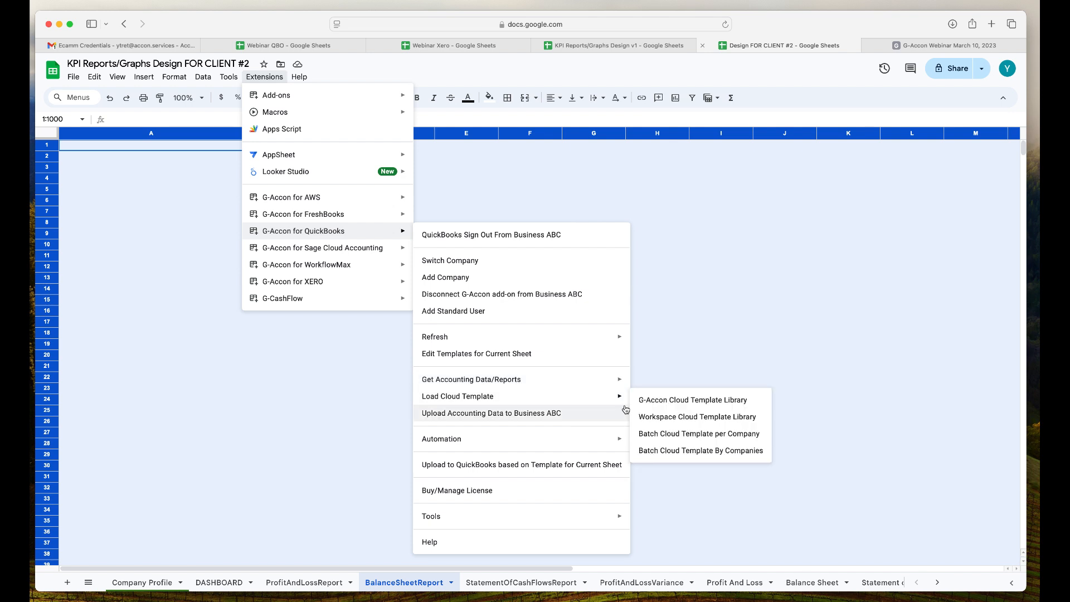
{"action": "left_click", "coordinate": [657, 418]}
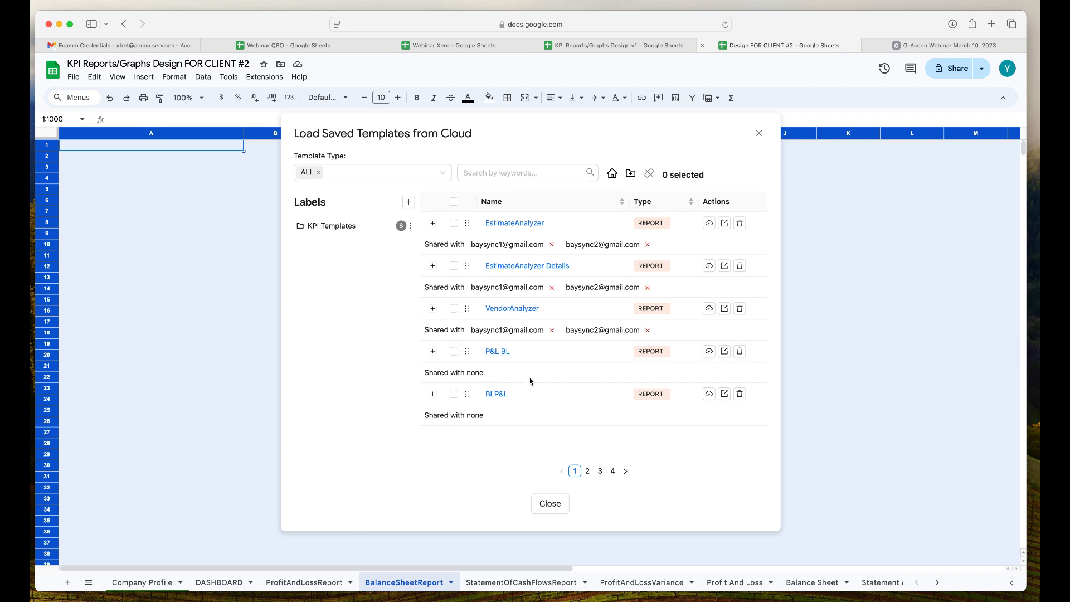
{"action": "left_click", "coordinate": [542, 175]}
{"action": "type", "text": "BS"}
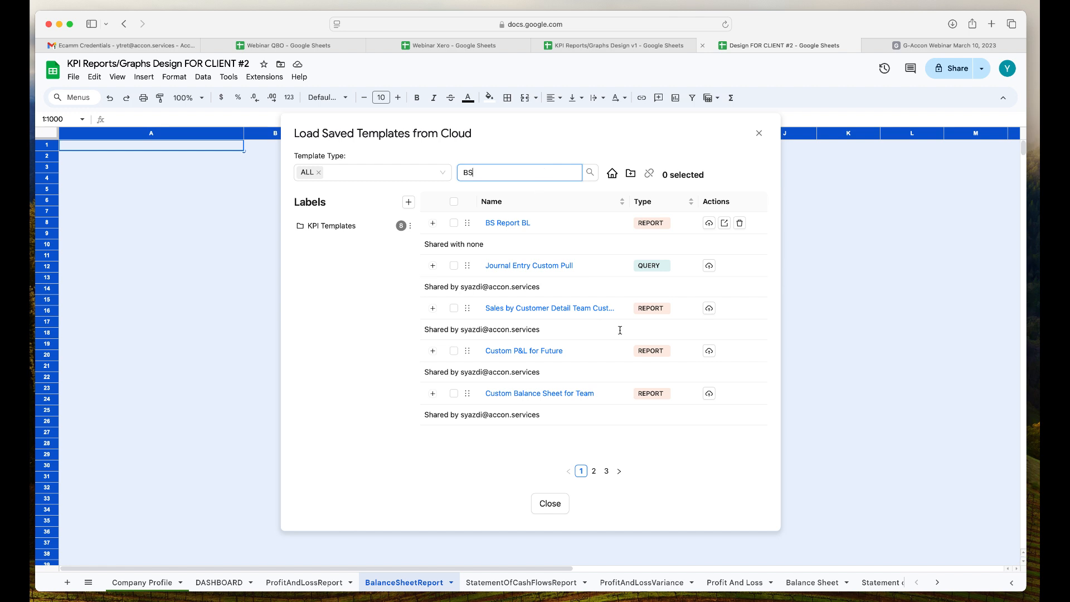
{"action": "left_click", "coordinate": [515, 224]}
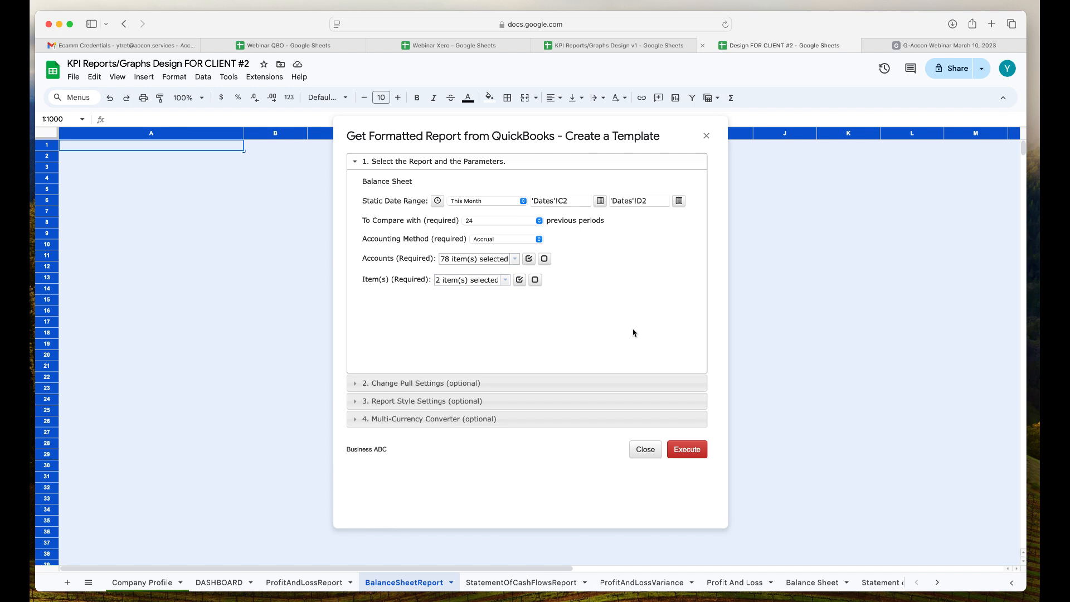
Step: Enable the white label in the Balance Sheet template's pull settings and execute the report for Business ABC
{"action": "left_click", "coordinate": [498, 384]}
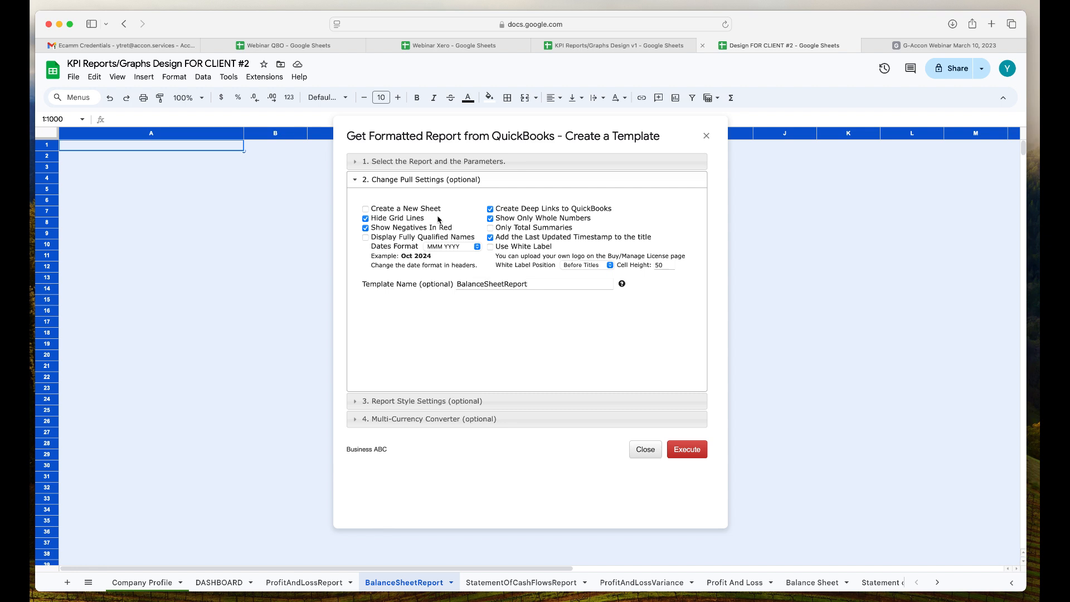
{"action": "left_click", "coordinate": [490, 247]}
{"action": "left_click", "coordinate": [688, 451]}
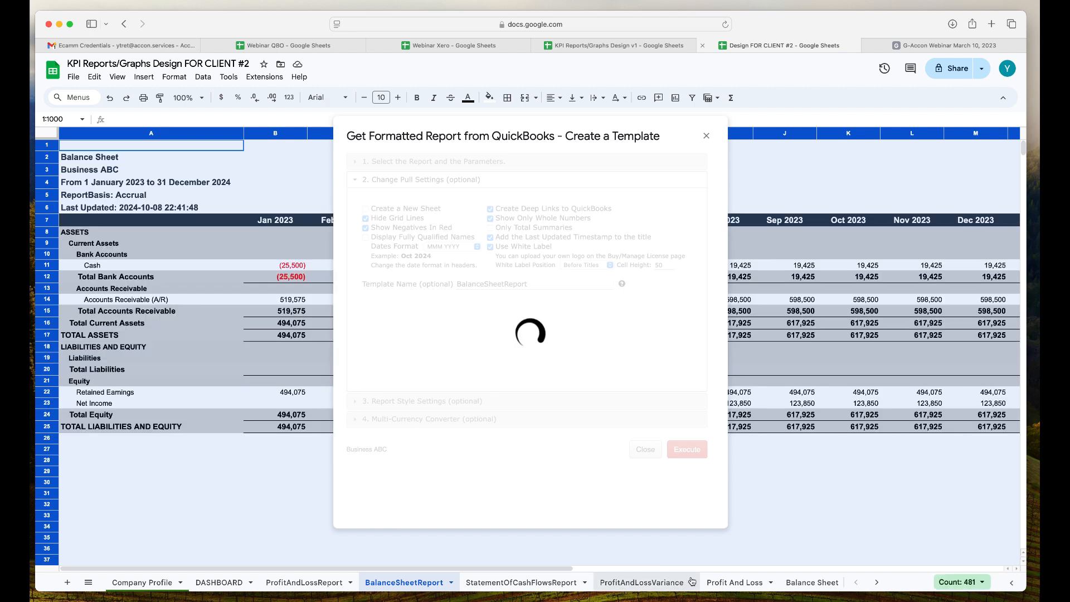
{"action": "left_click", "coordinate": [886, 178]}
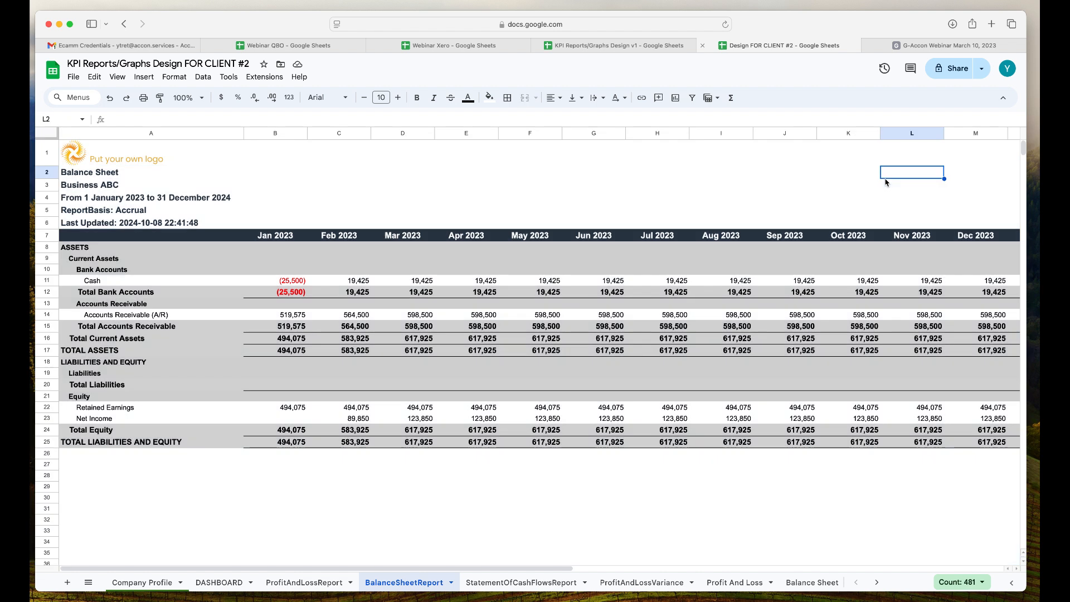
{"action": "left_click", "coordinate": [190, 158]}
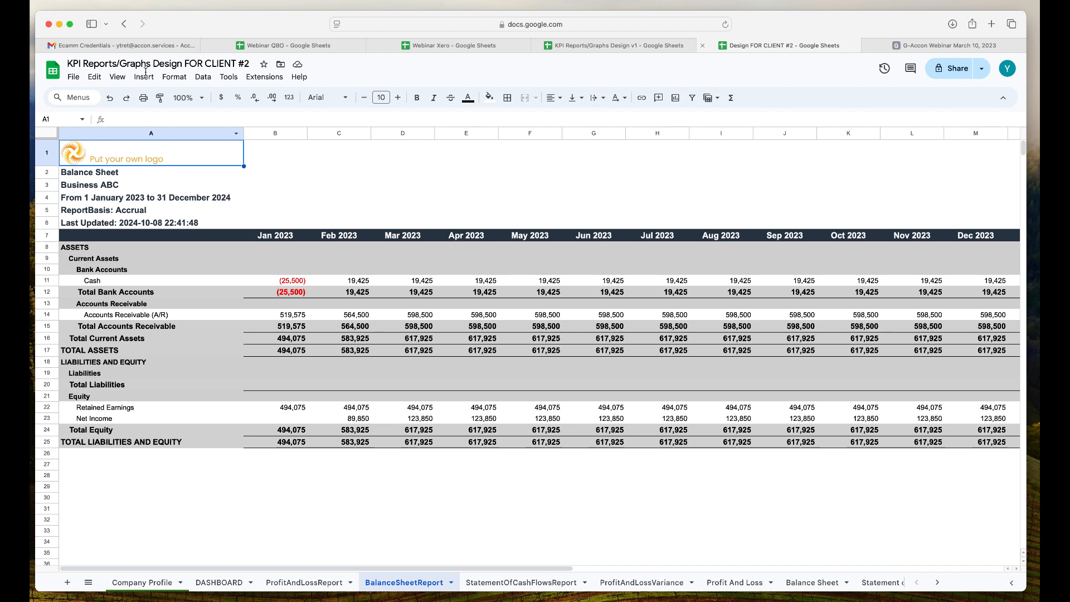
{"action": "left_click", "coordinate": [74, 78]}
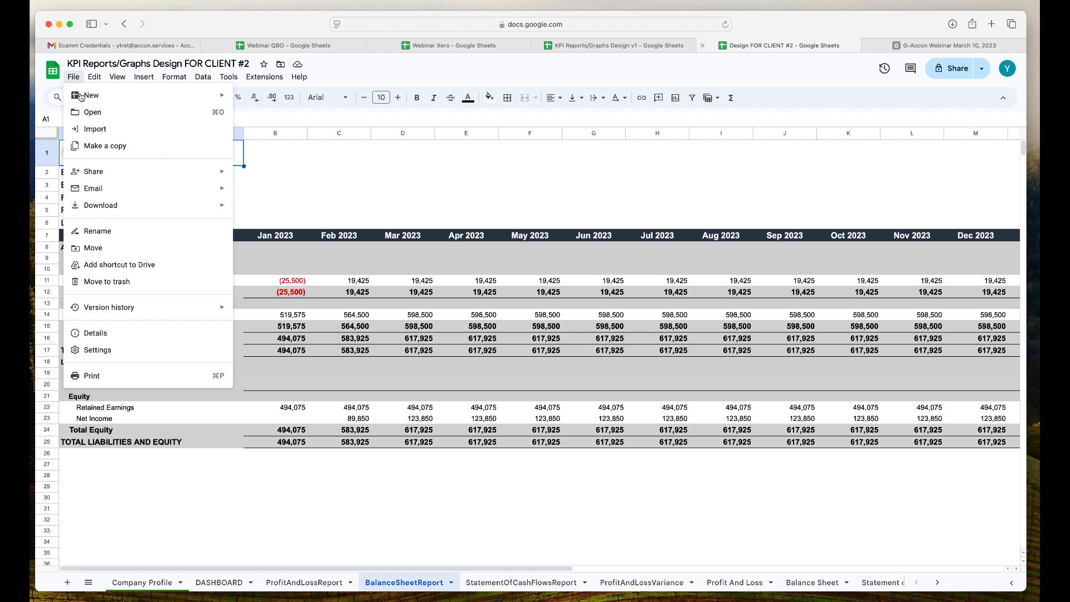
{"action": "left_click", "coordinate": [427, 187]}
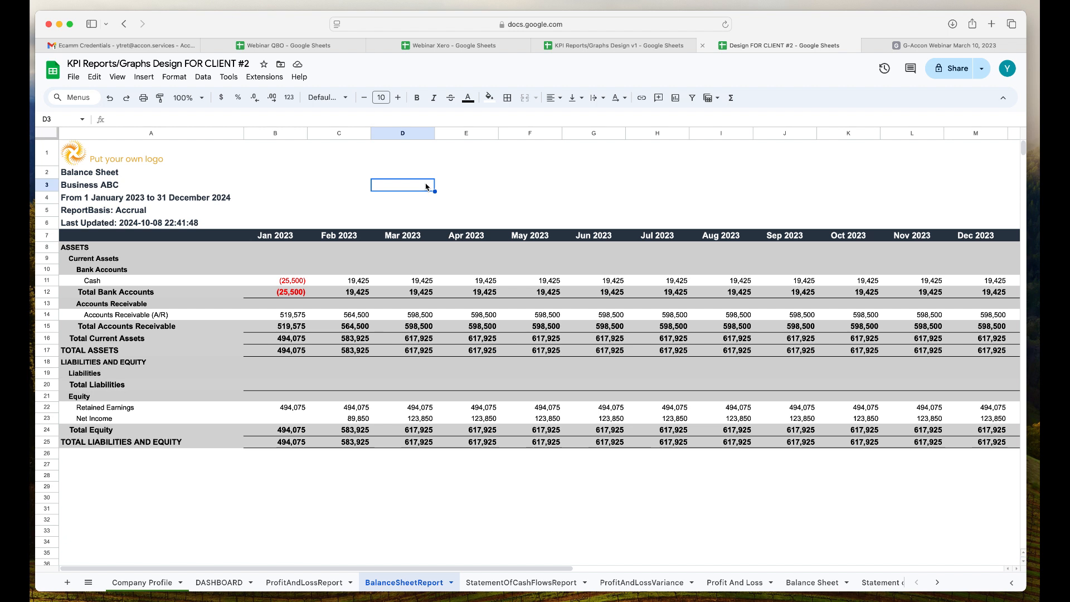
{"action": "left_click", "coordinate": [267, 79]}
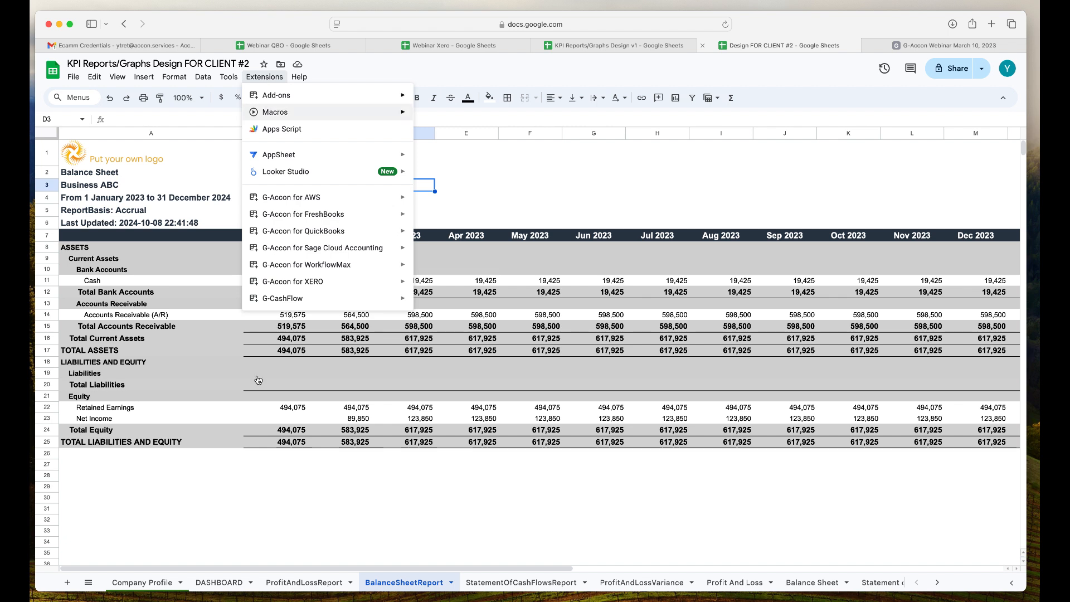
Step: From the DASHBOARD sheet, start a G-Accon for QuickBooks automation workflow named "KPI Refresh" with the description "daily at 6am"
{"action": "left_click", "coordinate": [217, 585]}
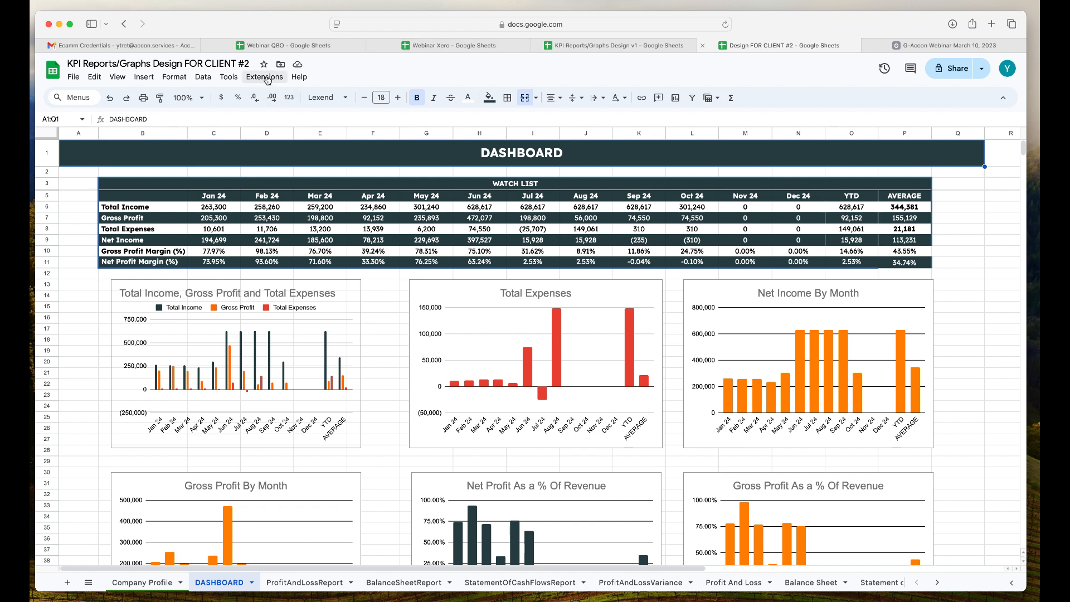
{"action": "left_click", "coordinate": [267, 80]}
{"action": "mouse_move", "coordinate": [368, 237]}
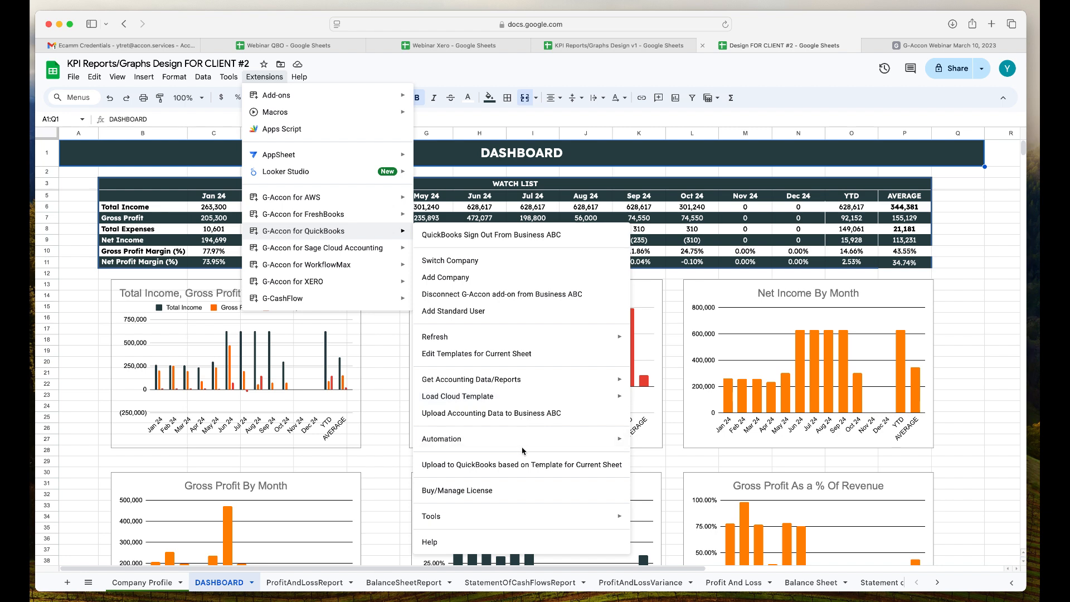
{"action": "mouse_move", "coordinate": [535, 443]}
{"action": "left_click", "coordinate": [666, 443]}
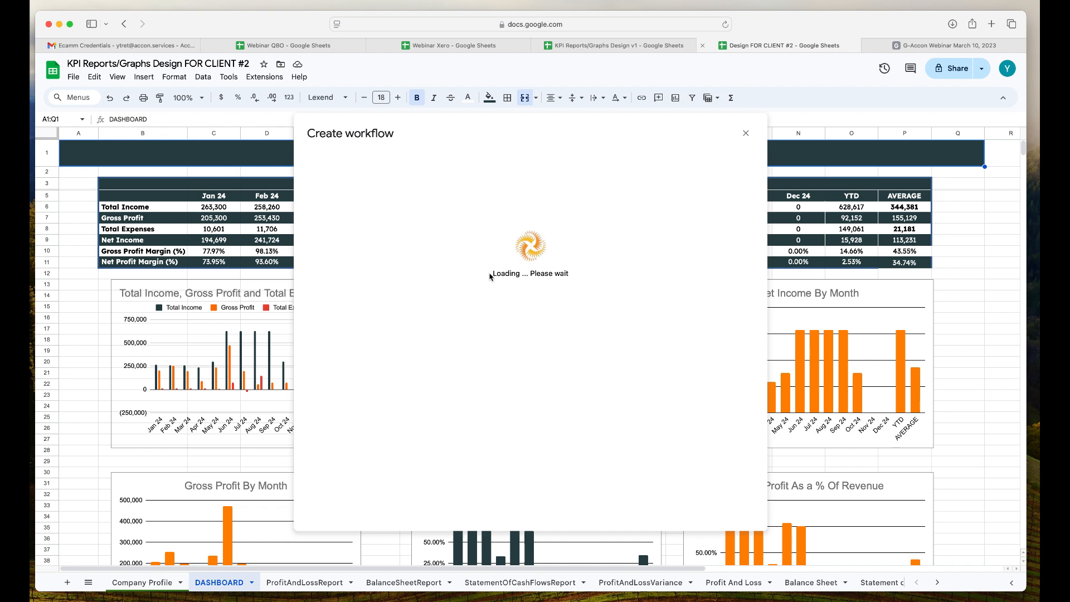
{"action": "left_click", "coordinate": [495, 198]}
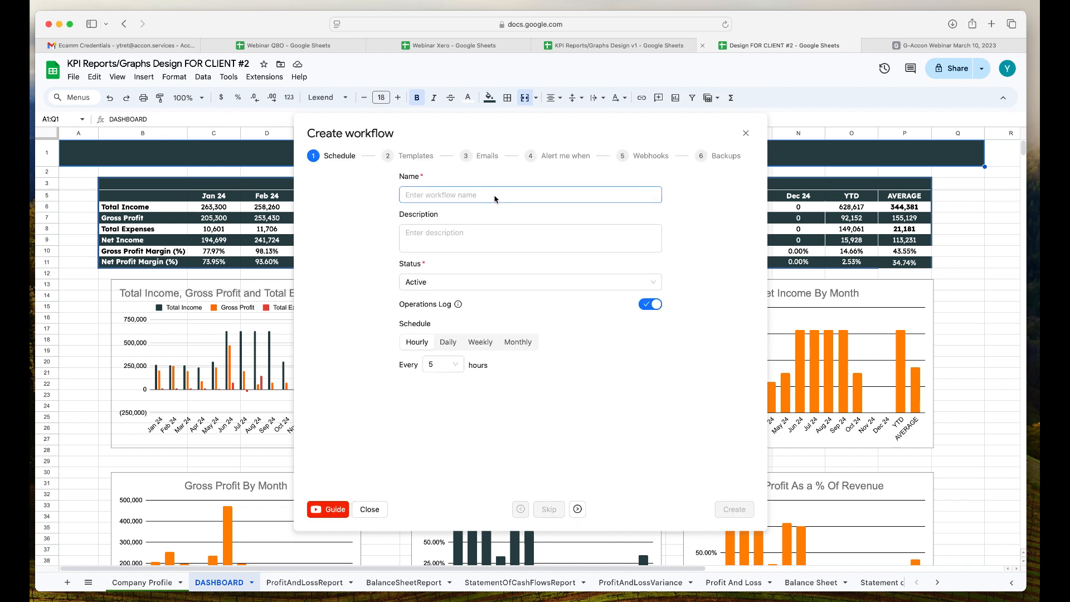
{"action": "type", "text": "KPI Refresh"}
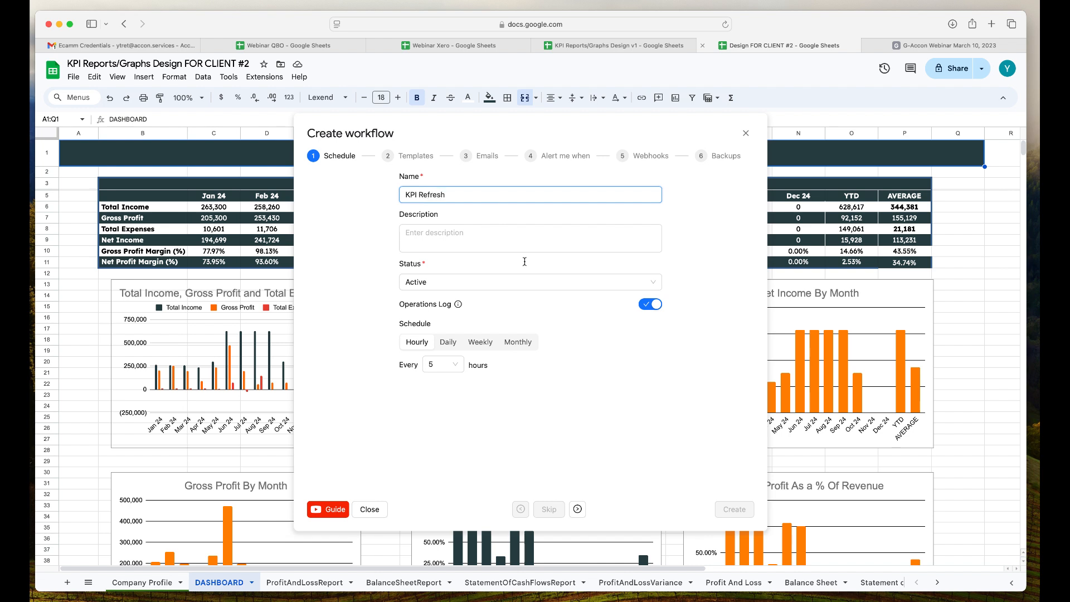
{"action": "left_click", "coordinate": [459, 235]}
{"action": "type", "text": "dail"}
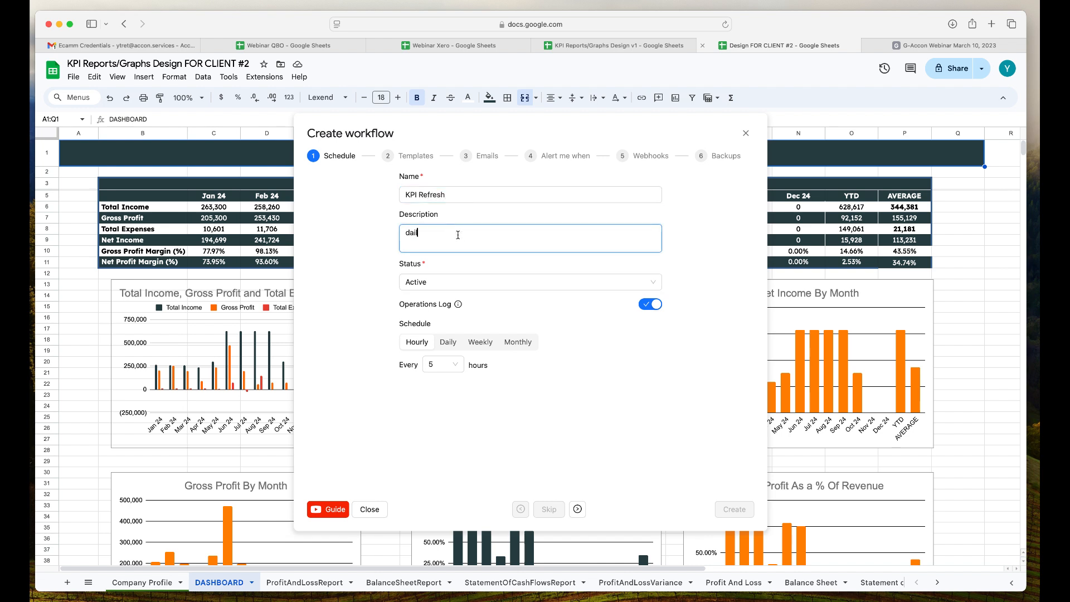
{"action": "type", "text": "y at 6am"}
Step: Schedule the KPI Refresh workflow to run daily around 06:00
{"action": "left_click", "coordinate": [448, 342]}
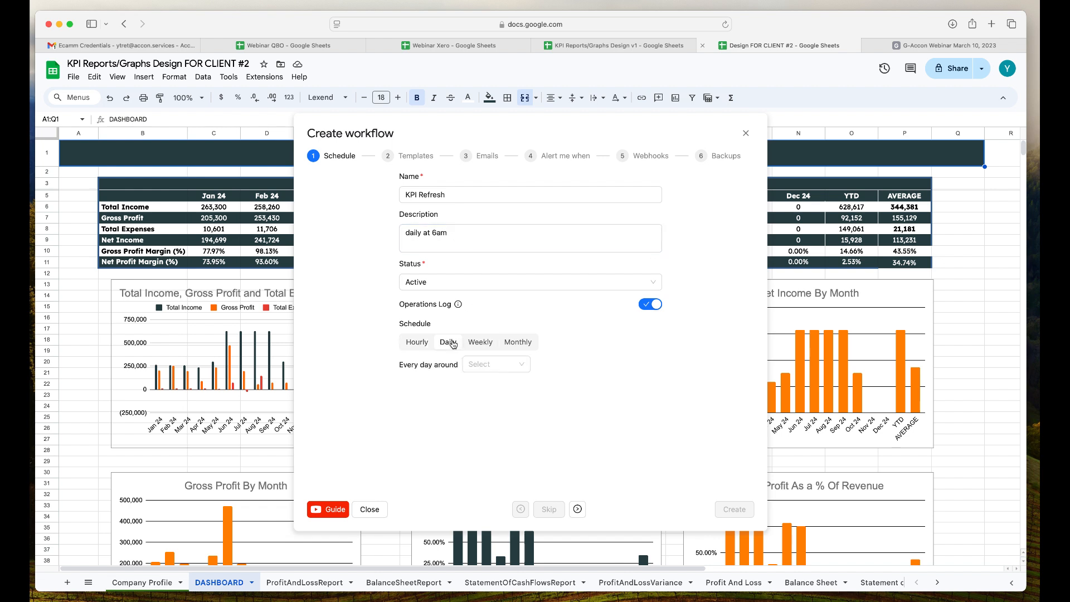
{"action": "left_click", "coordinate": [525, 364]}
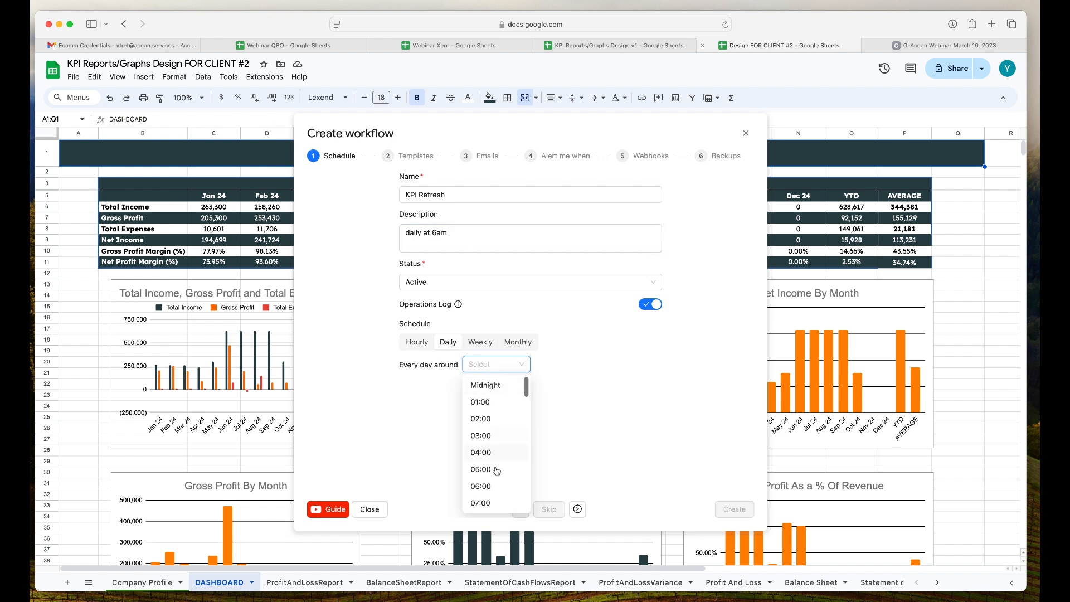
{"action": "left_click", "coordinate": [496, 486]}
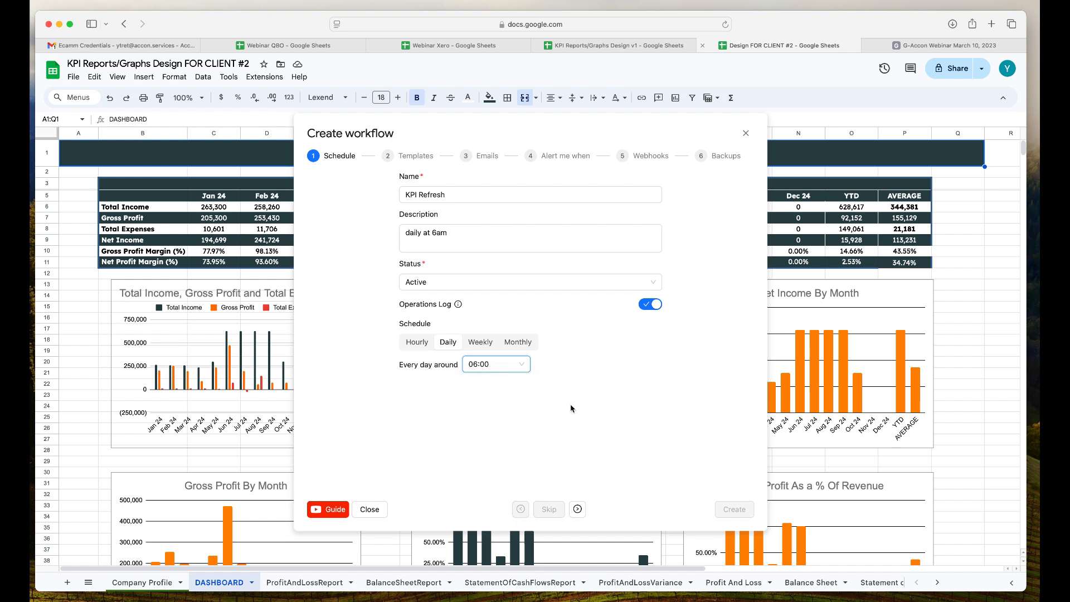
Step: Add the ProfitAndLossReport and BalanceSheetReport templates to the KPI Refresh workflow and create it
{"action": "left_click", "coordinate": [578, 510]}
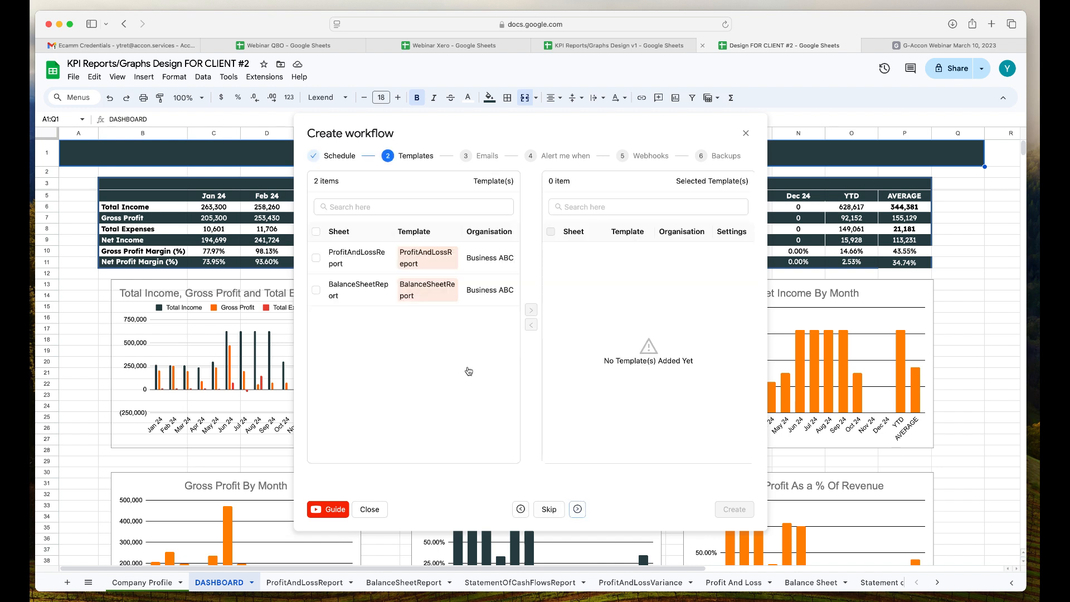
{"action": "left_click", "coordinate": [316, 232]}
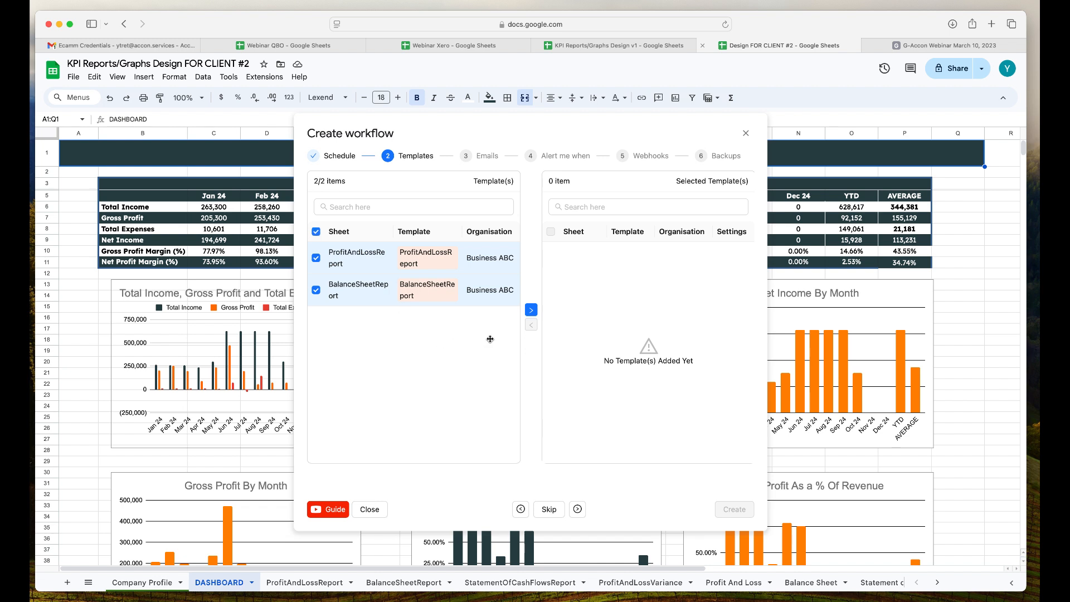
{"action": "left_click", "coordinate": [530, 310]}
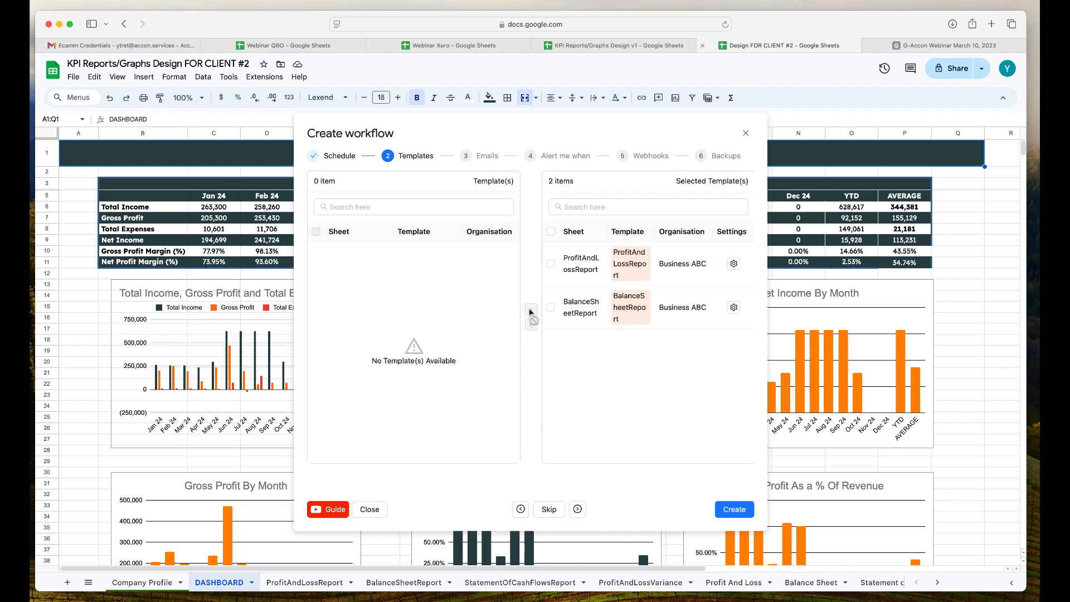
{"action": "left_click", "coordinate": [735, 509]}
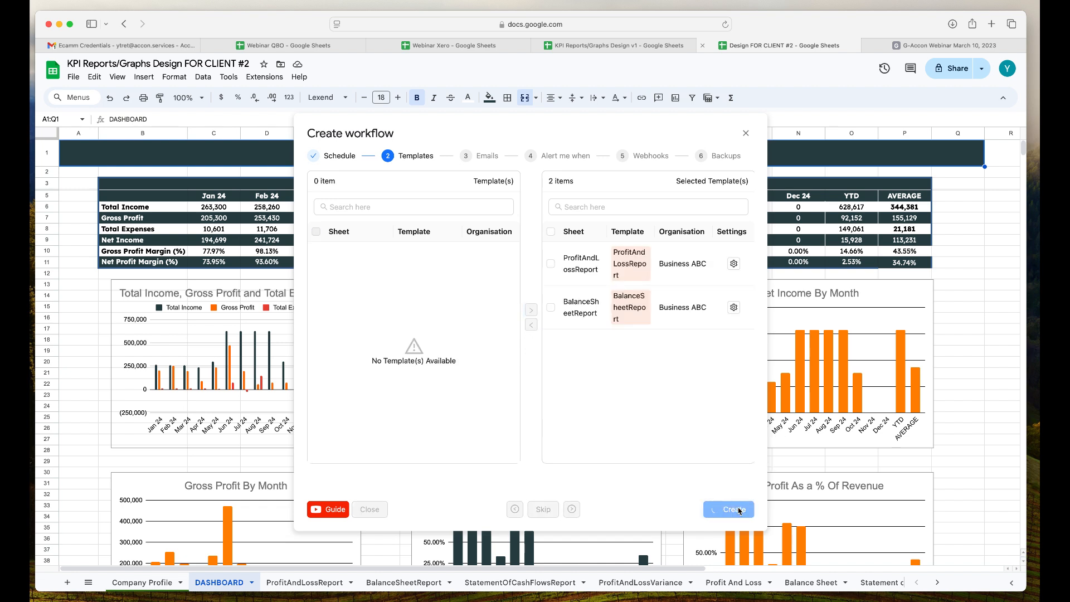